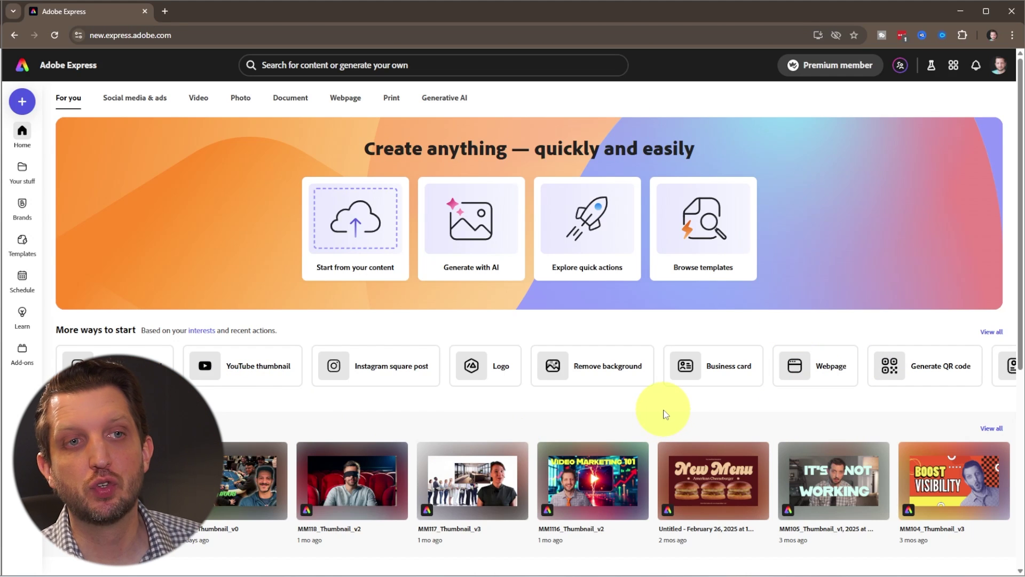
Go from the home screen to the Explore templates page via Browse templates
left_click(705, 247)
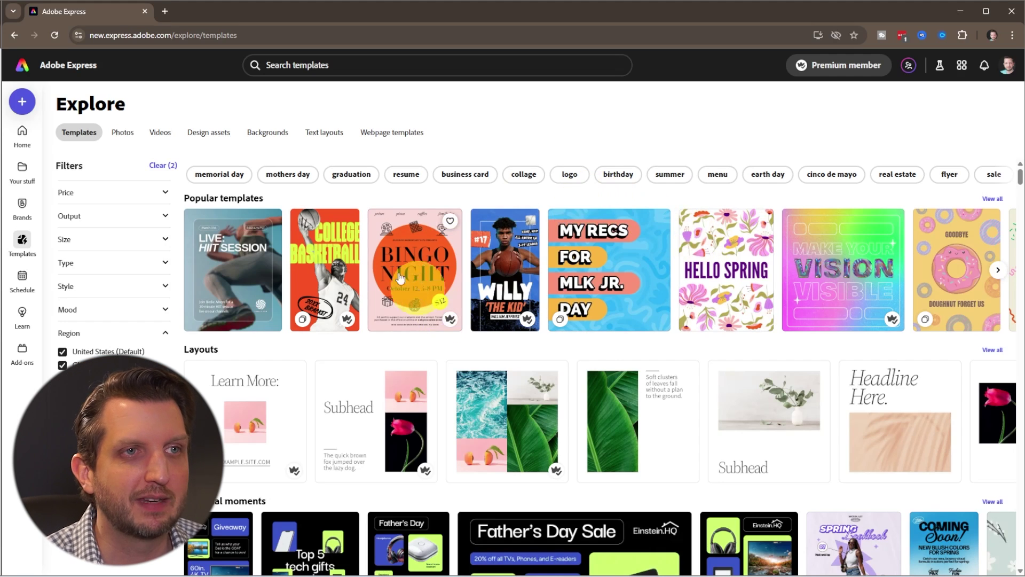
Search templates for 'youtube banner' and scroll through the 12,000+ results
left_click(355, 66)
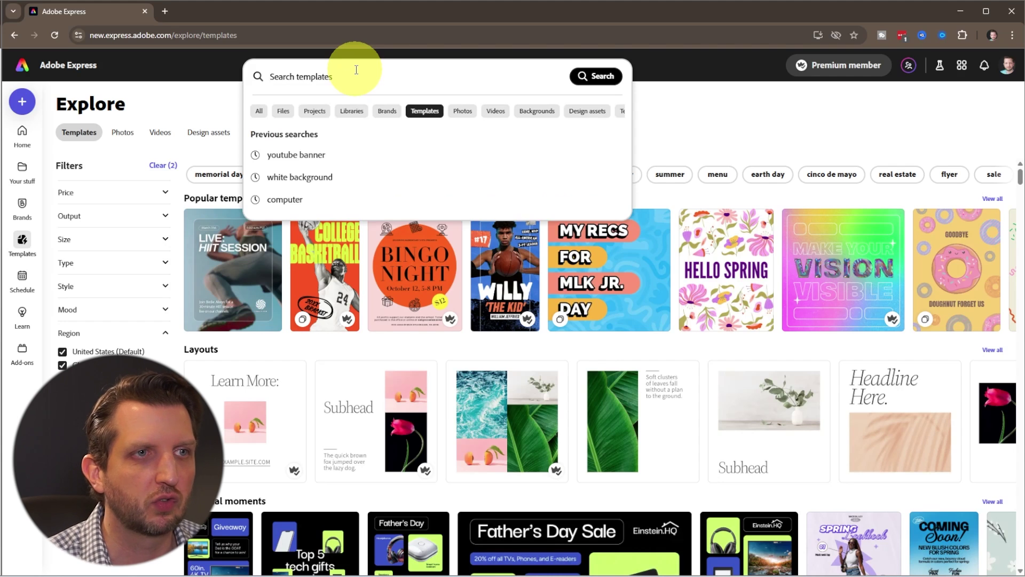
type("youtube banner")
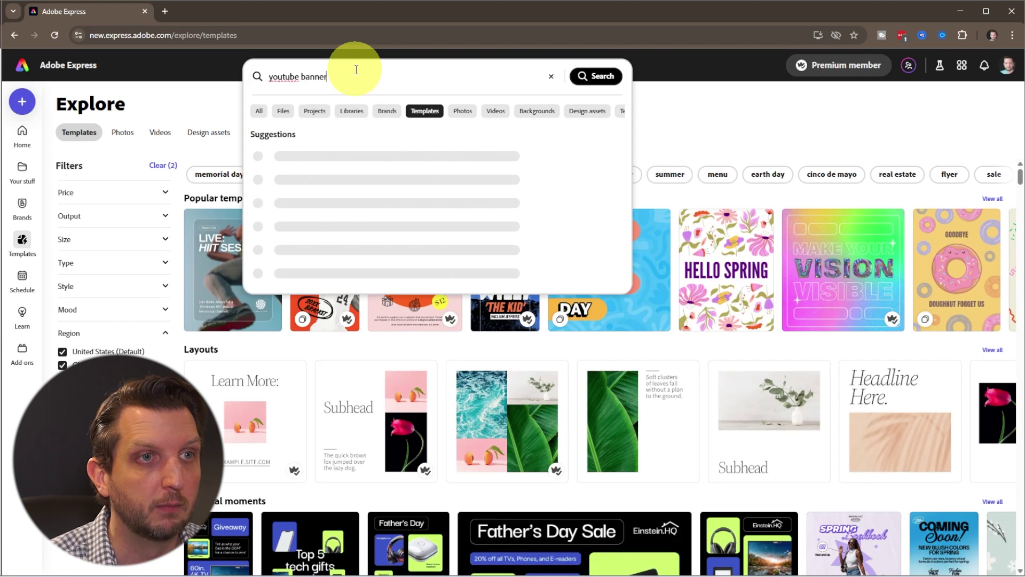
key("Return")
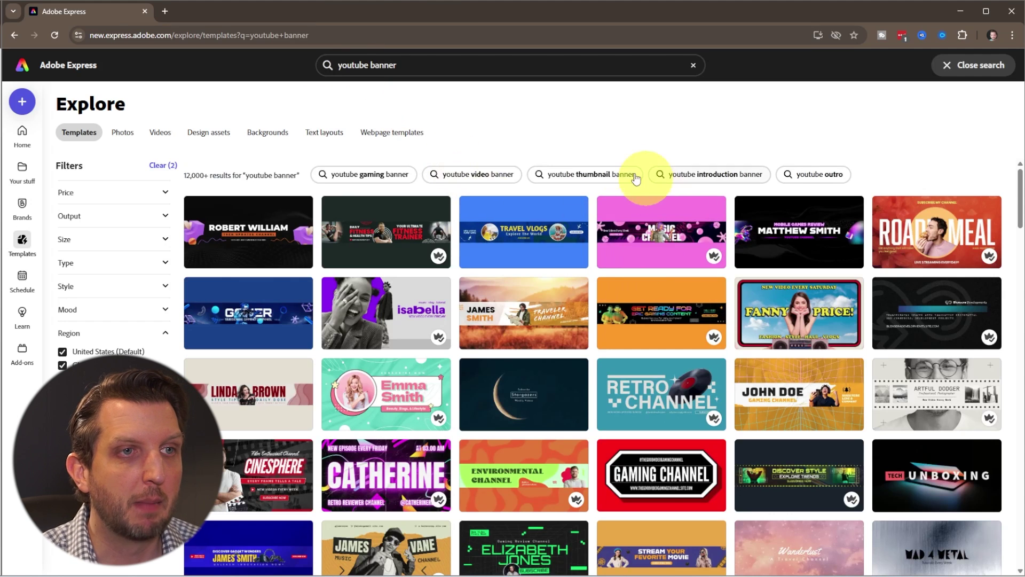
scroll(805, 348, "down", 13)
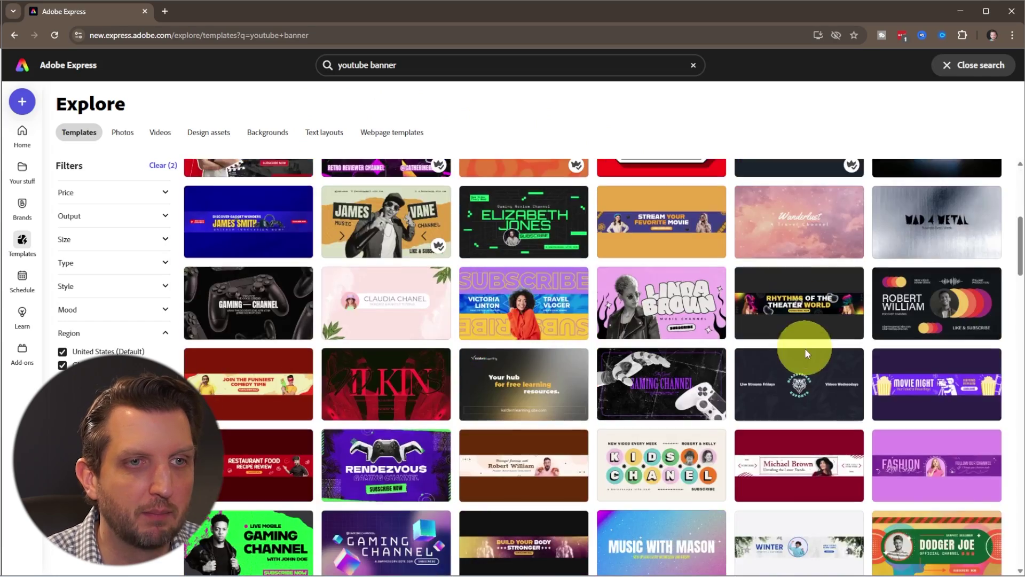
scroll(806, 358, "down", 5)
scroll(805, 347, "up", 18)
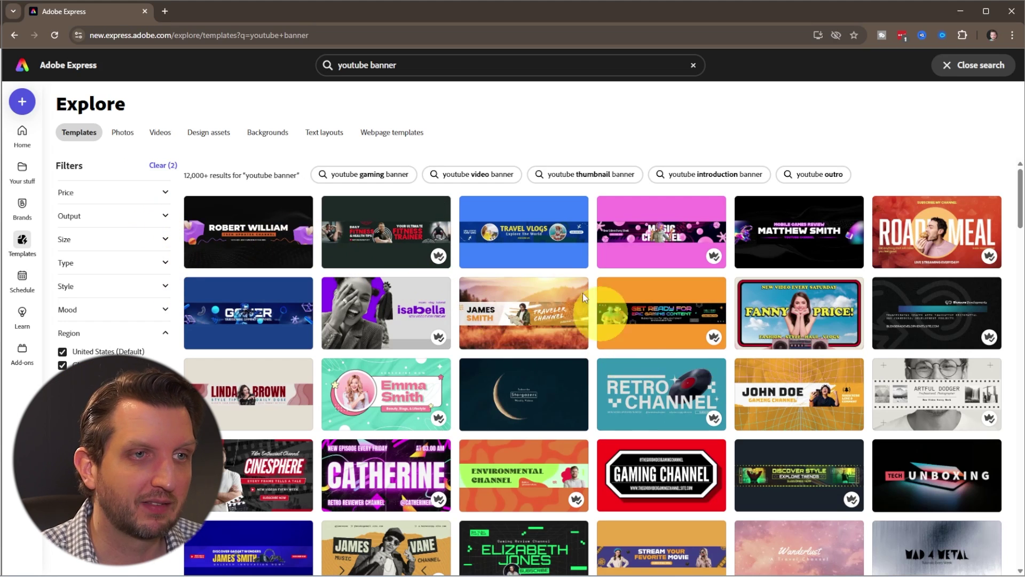
Customize the orange gaming-channel banner template and move a layer to the top of the stack
left_click(797, 411)
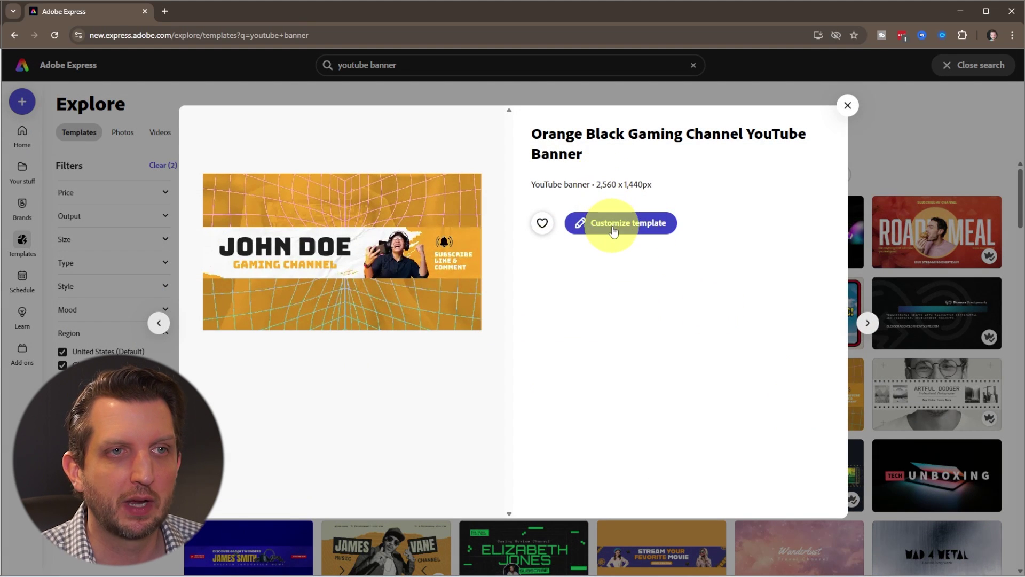
left_click(616, 229)
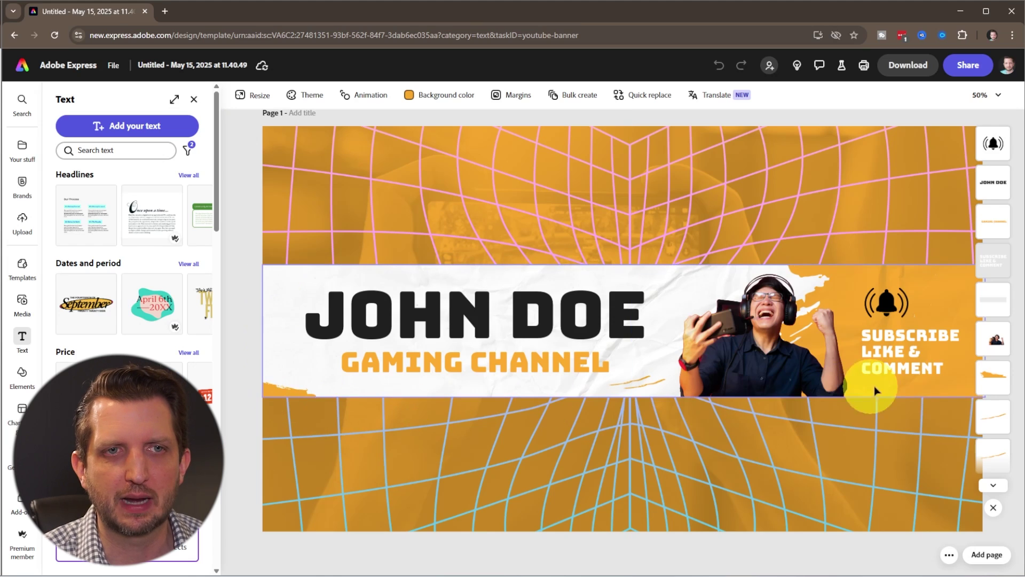
left_click_drag(332, 423, 334, 425)
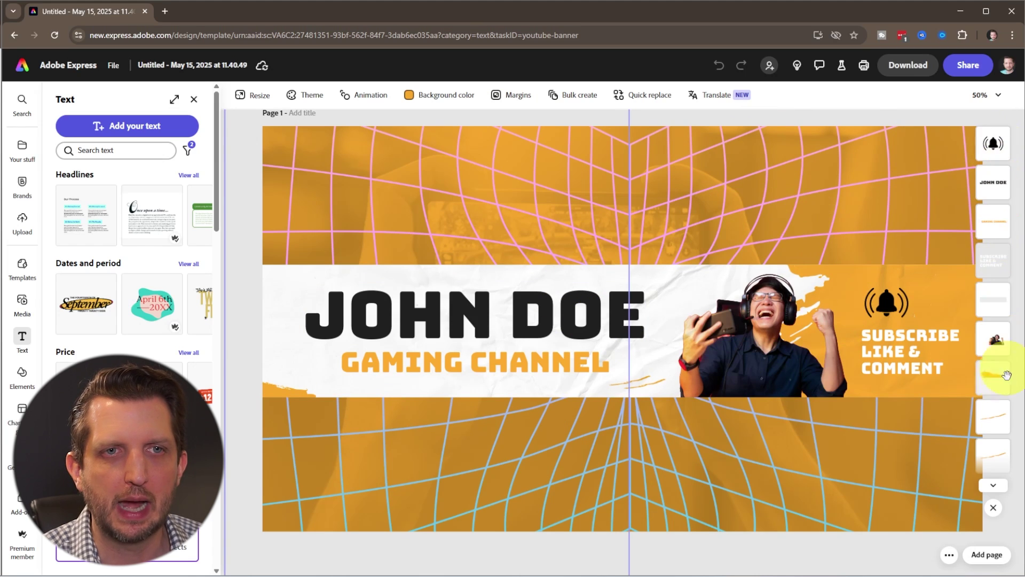
scroll(998, 434, "down", 5)
left_click_drag(1001, 440, 1001, 140)
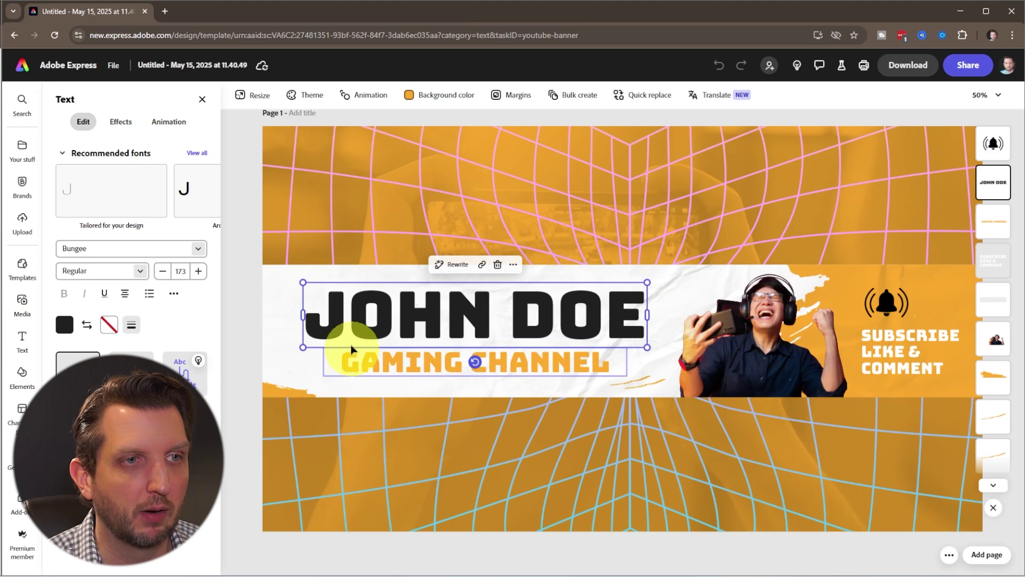
Replace the JOHN DOE headline with the creator's name, fitted on one line
double_click(341, 326)
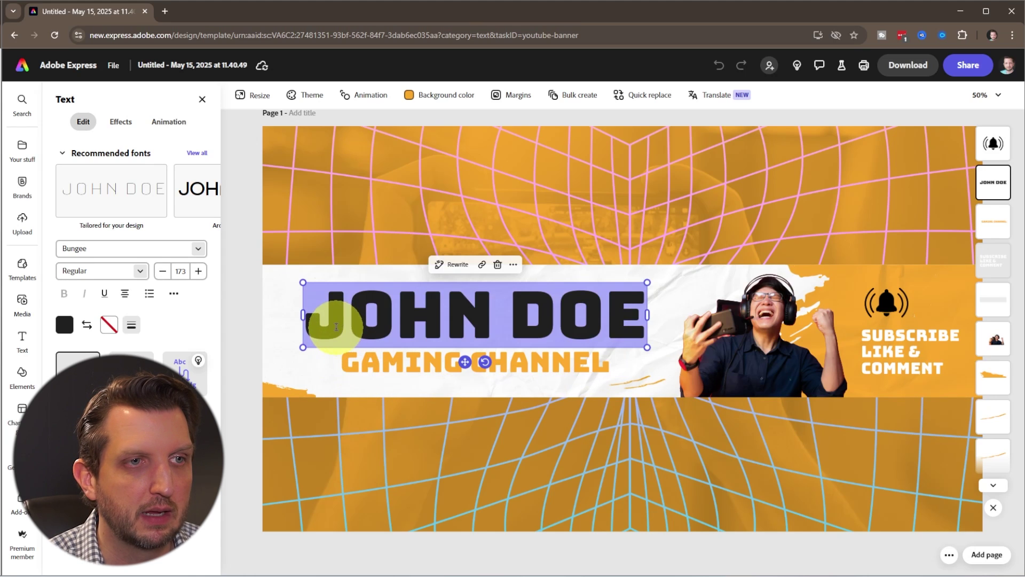
left_click(329, 324)
left_click_drag(315, 320, 639, 311)
type("ANDY KNODE")
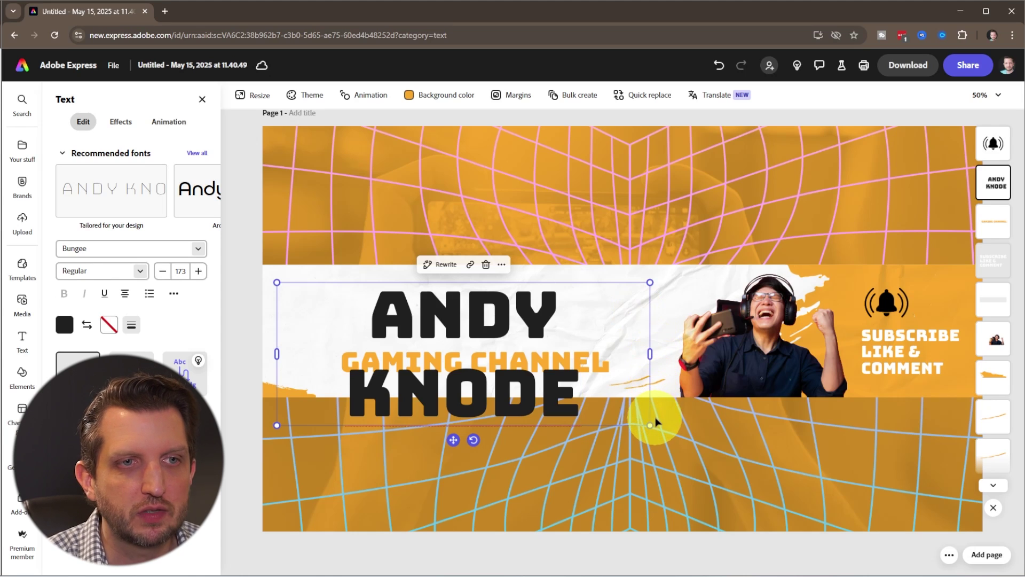
left_click_drag(650, 426, 589, 402)
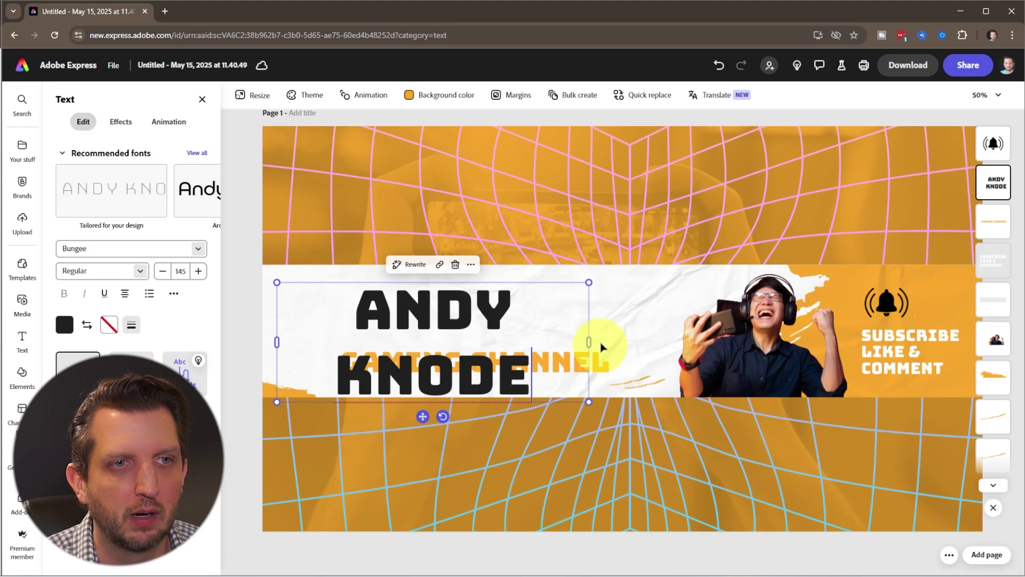
left_click_drag(590, 340, 684, 335)
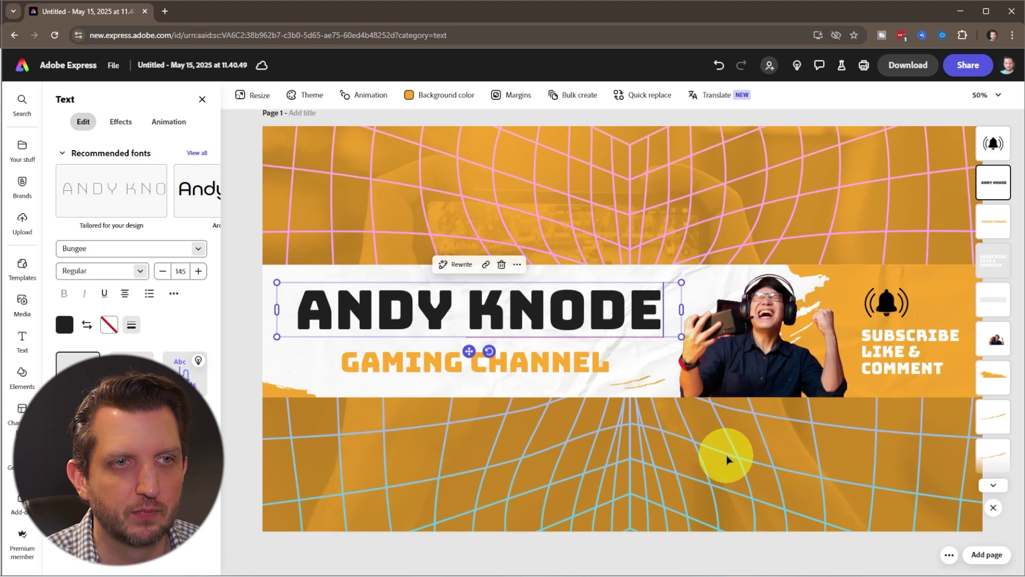
Change the subtitle from GAMING CHANNEL to REVIEW CHANNEL
left_click(444, 368)
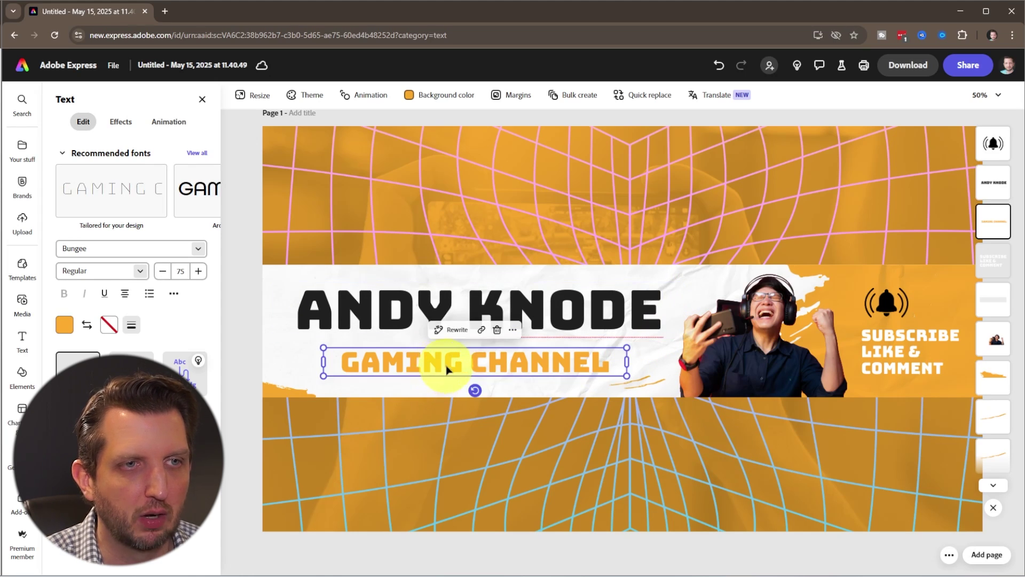
left_click(453, 365)
left_click(453, 364)
left_click_drag(462, 364, 342, 363)
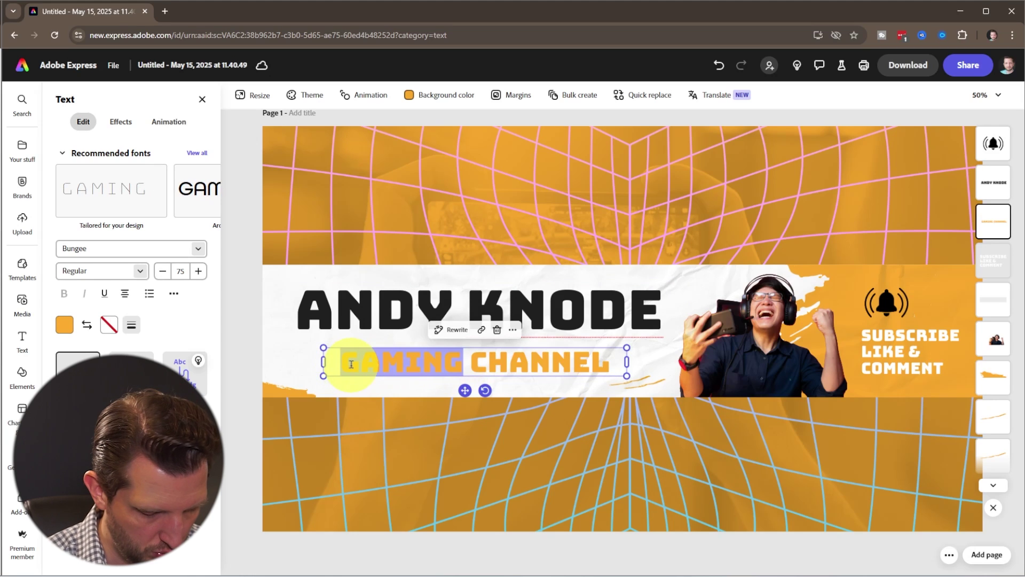
type("REVIEW")
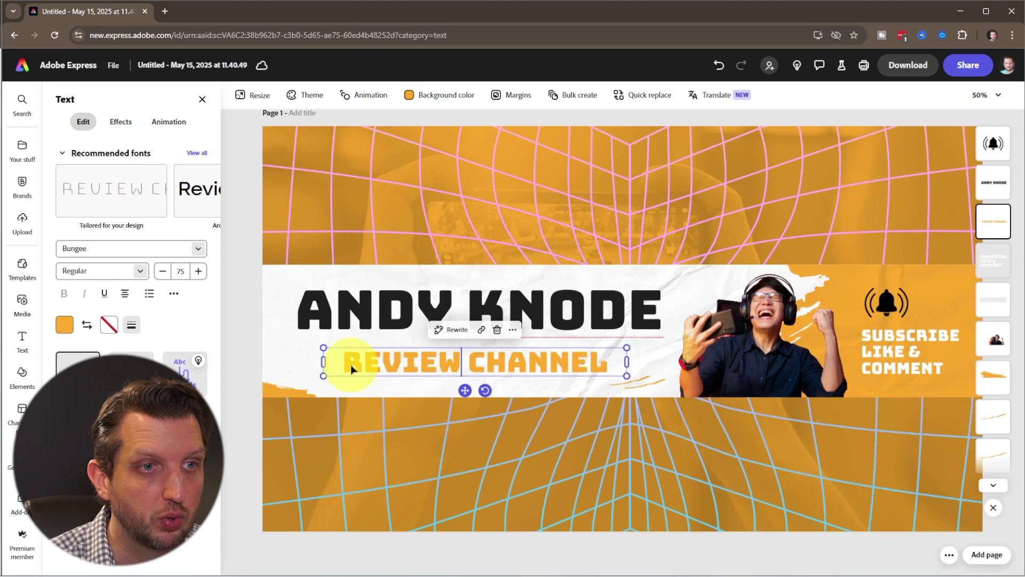
left_click(749, 376)
left_click(763, 367)
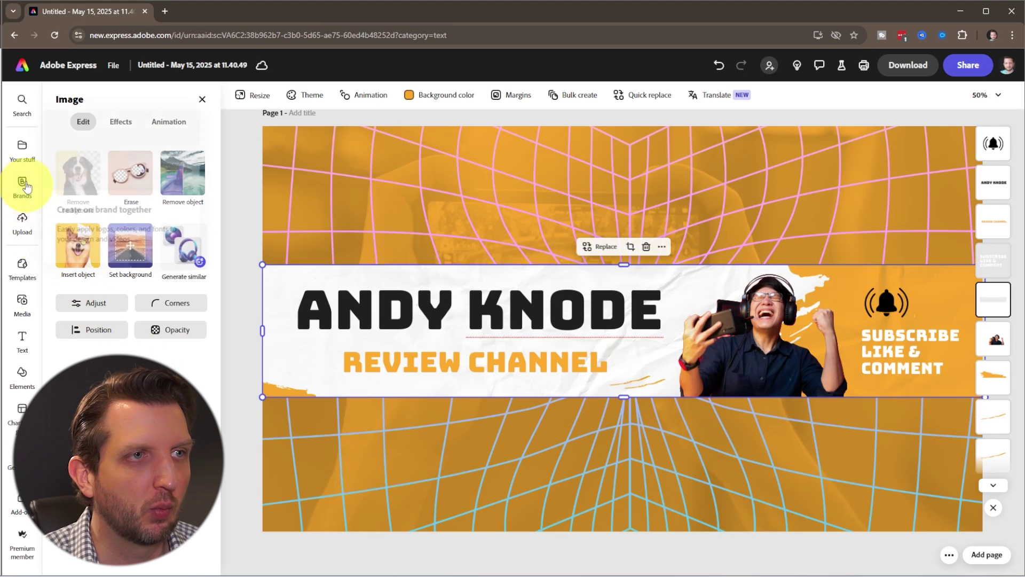
Upload the photo DSC01903 from the Photos folder into the banner
left_click(21, 222)
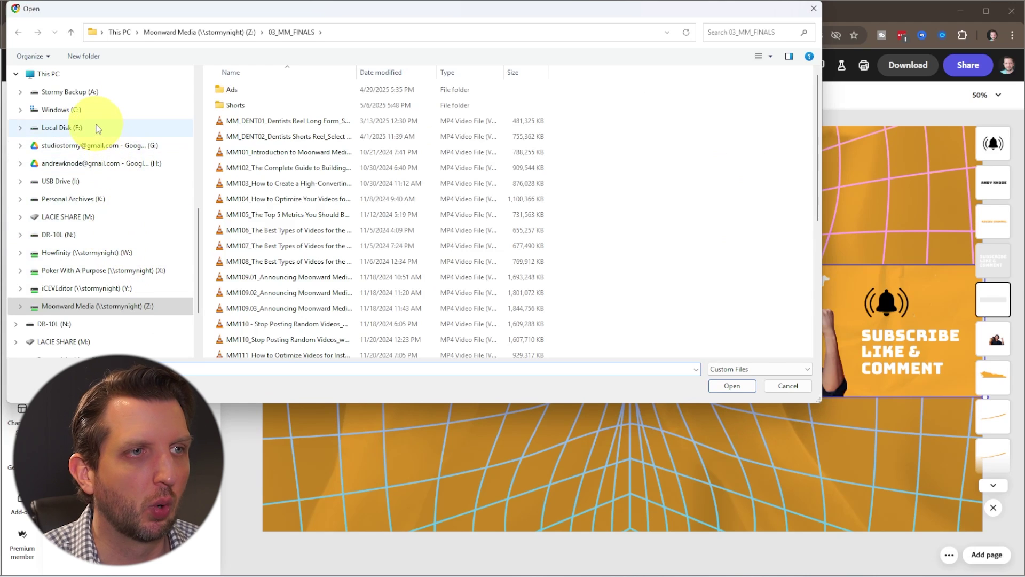
scroll(107, 193, "down", 2)
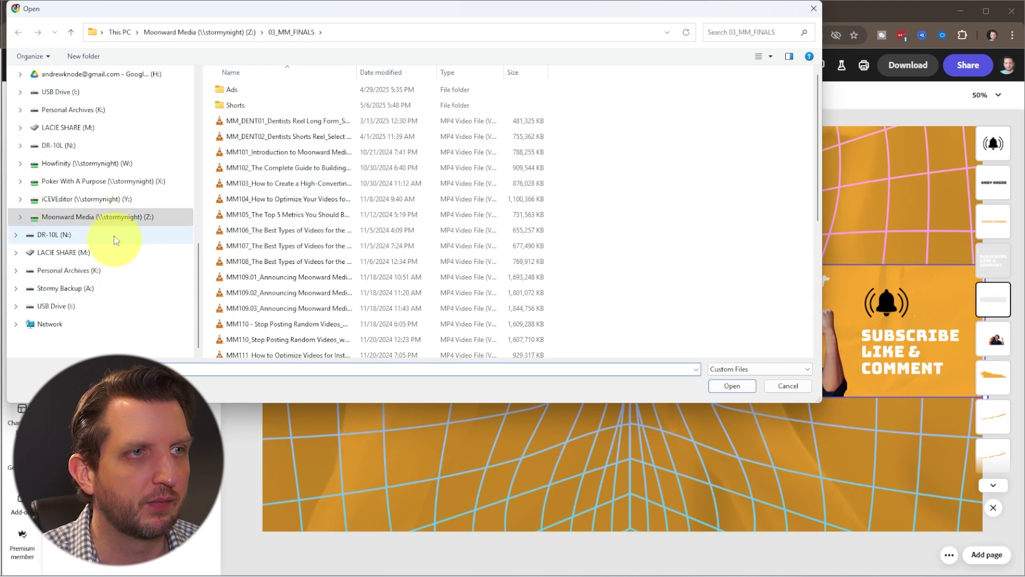
left_click(99, 168)
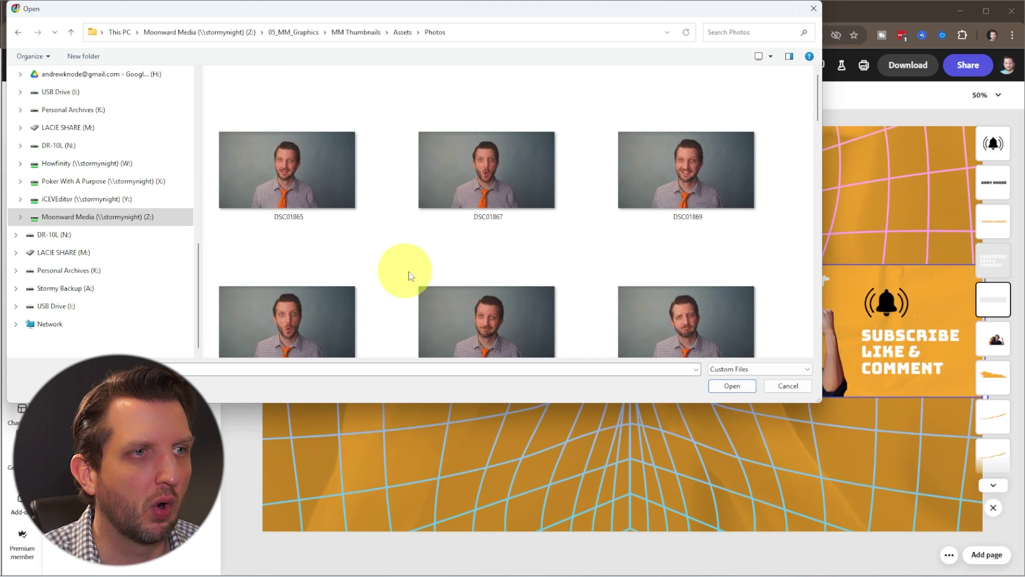
scroll(436, 278, "down", 5)
left_click(691, 167)
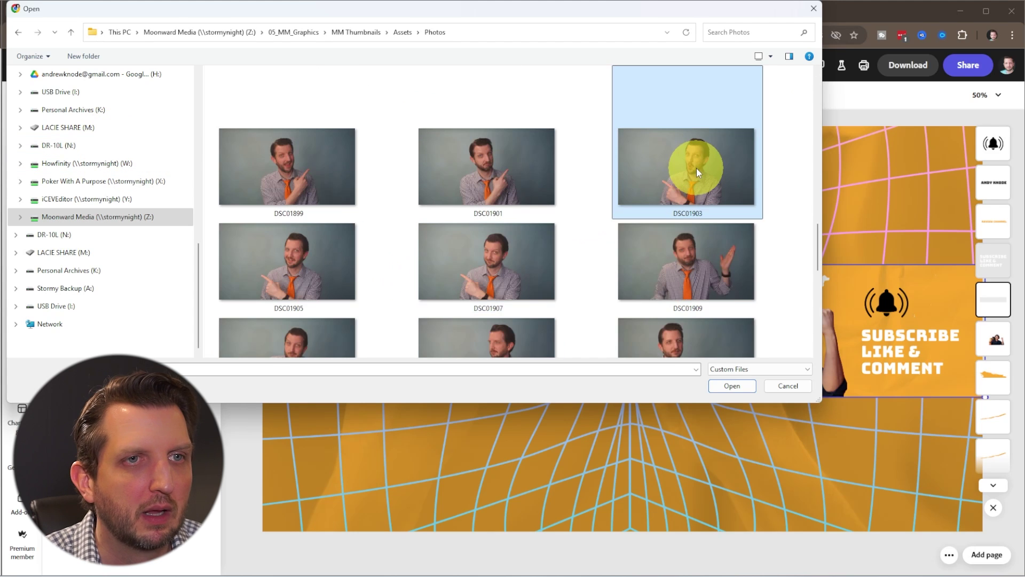
left_click(733, 386)
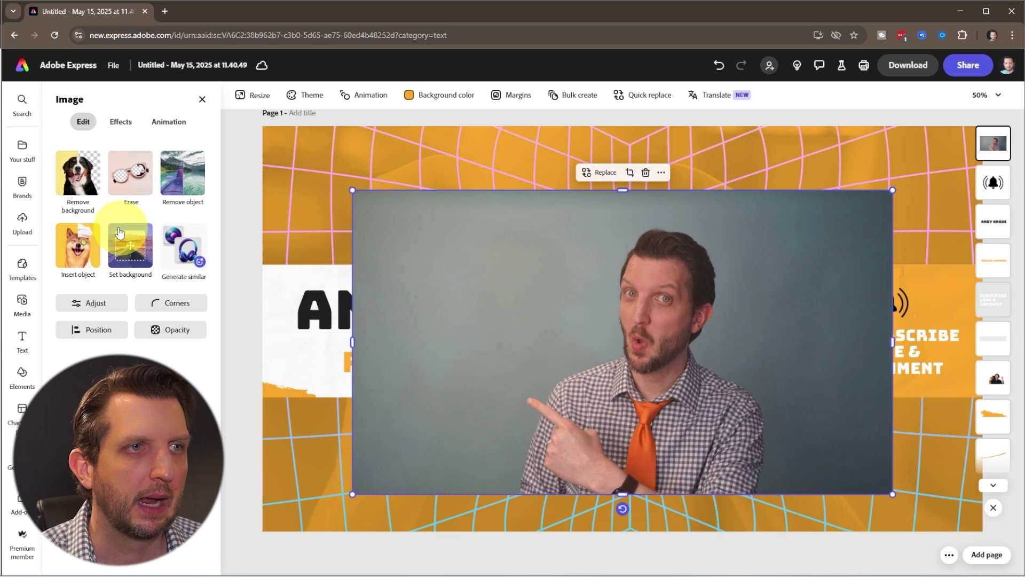
Remove the photo's background, shrink the cut-out and move it to the banner's right side
left_click(78, 172)
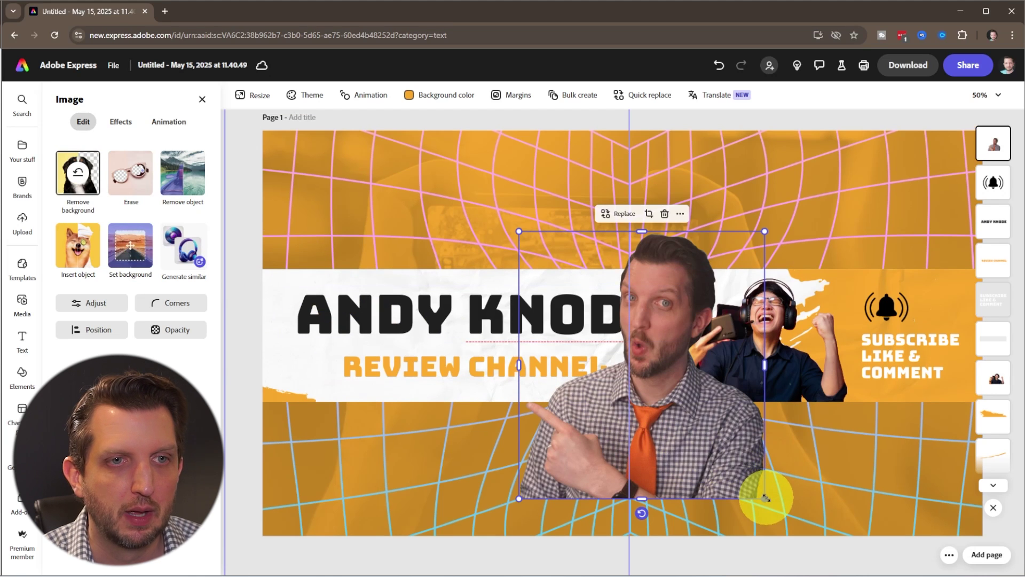
left_click_drag(765, 499, 648, 414)
left_click_drag(675, 222, 640, 268)
left_click_drag(581, 380, 752, 376)
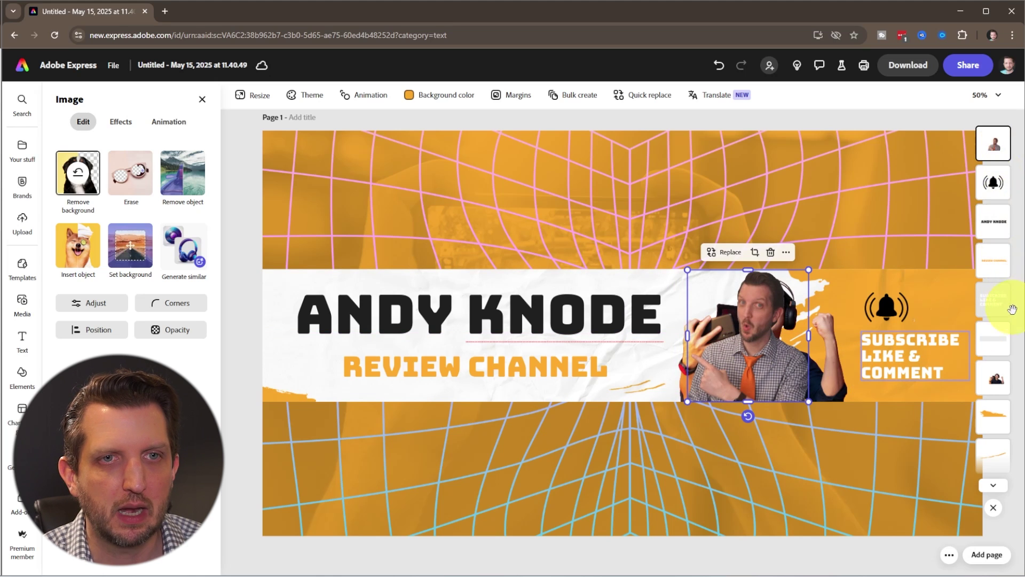
Bring the presenter cut-out's layer to the front of the stack
left_click(996, 380)
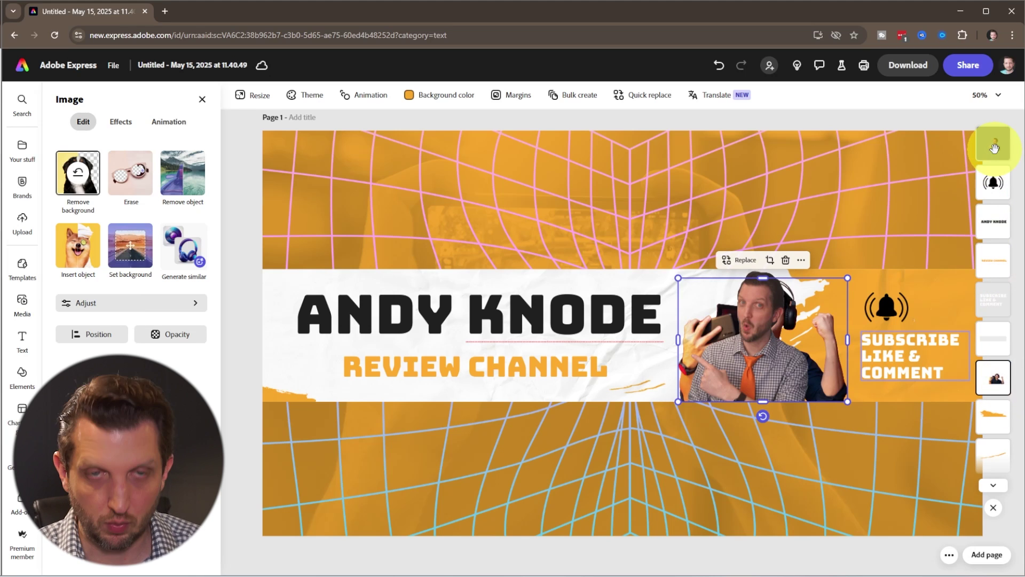
left_click_drag(994, 148, 992, 145)
left_click(889, 311)
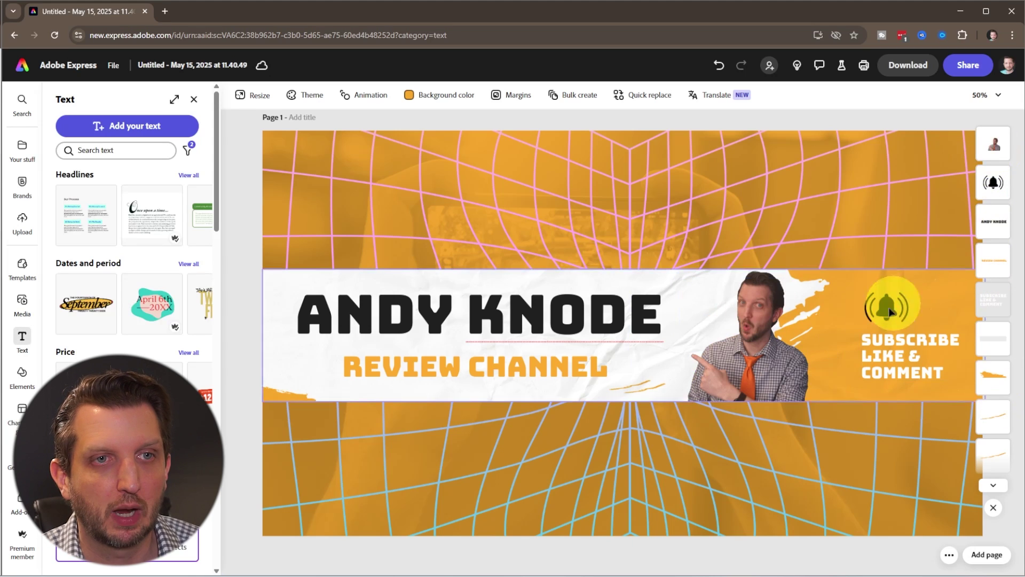
left_click(747, 368)
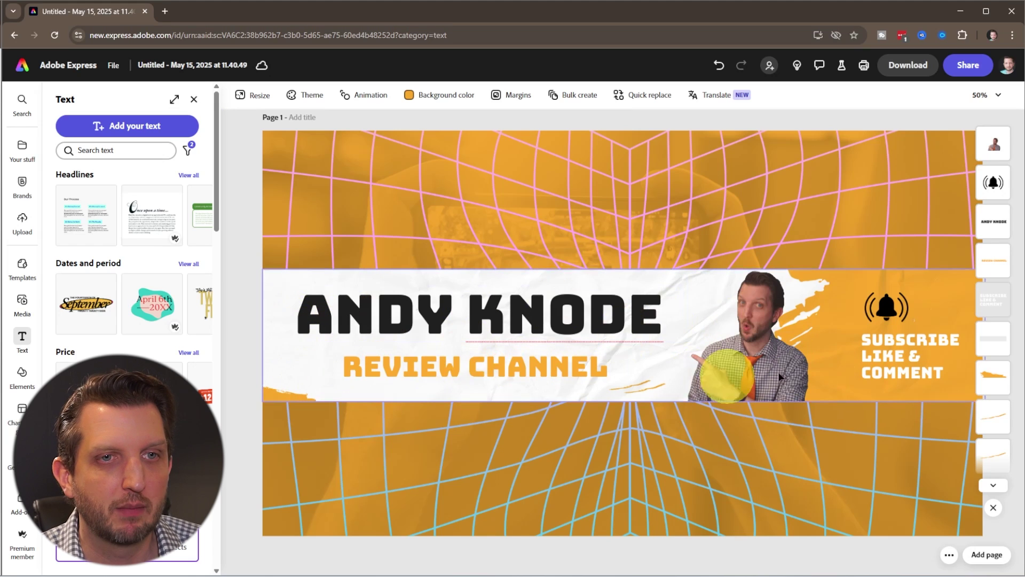
left_click(914, 357)
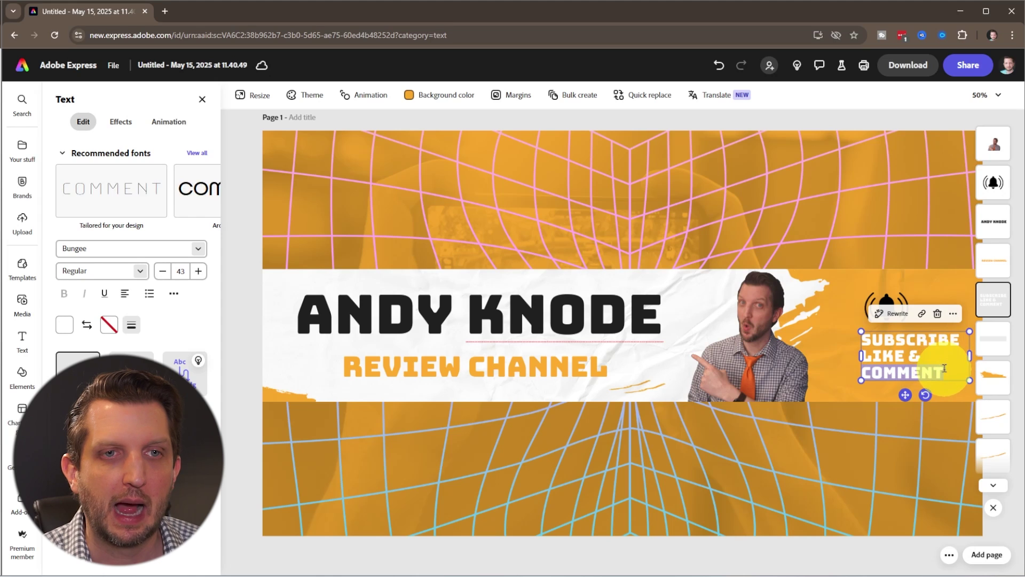
Replace the subscribe wording with NEW VIDEOS WEEKLY and enlarge it to size 52
left_click_drag(944, 373, 869, 344)
type("NEW")
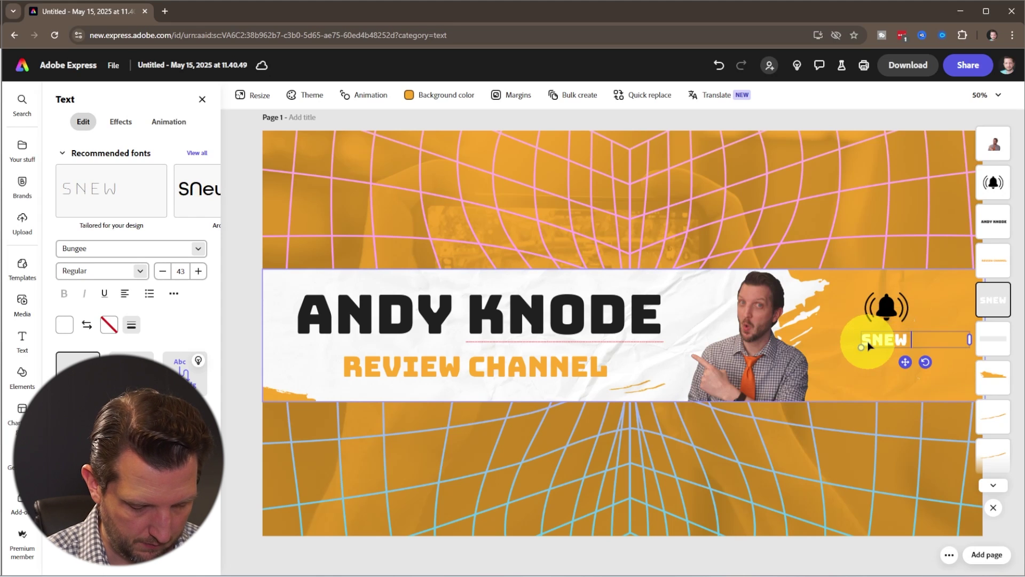
type(" VIDEOS WEE")
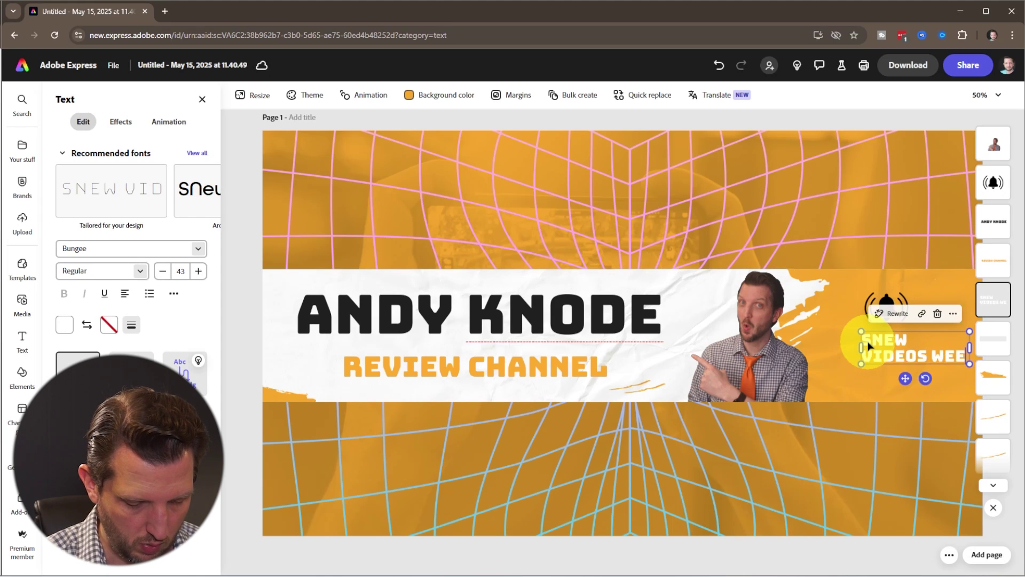
type("KLY")
left_click(869, 344)
key("BackSpace")
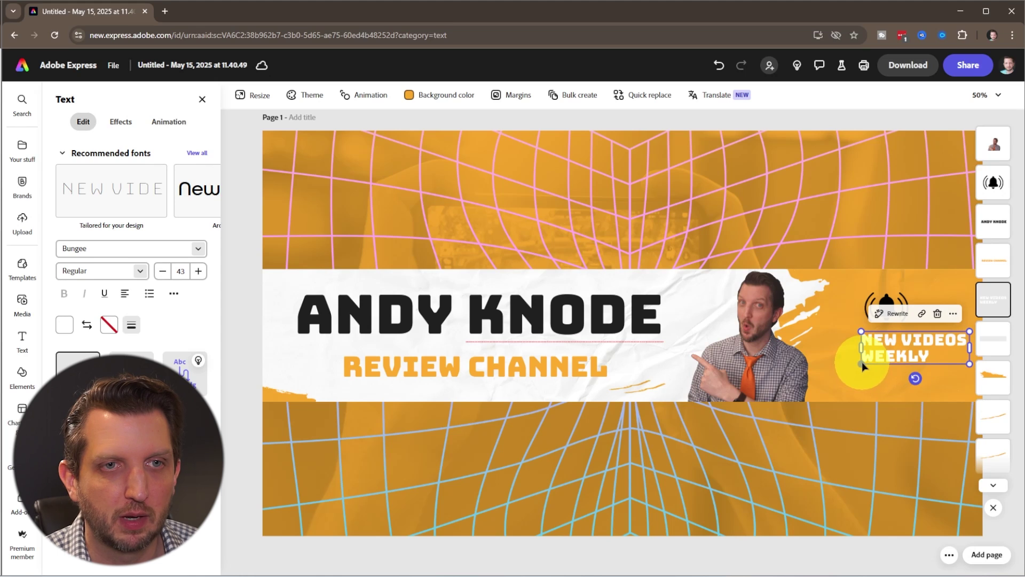
mouse_move(861, 365)
left_mouse_down()
mouse_move(843, 368)
mouse_move(857, 352)
left_mouse_up()
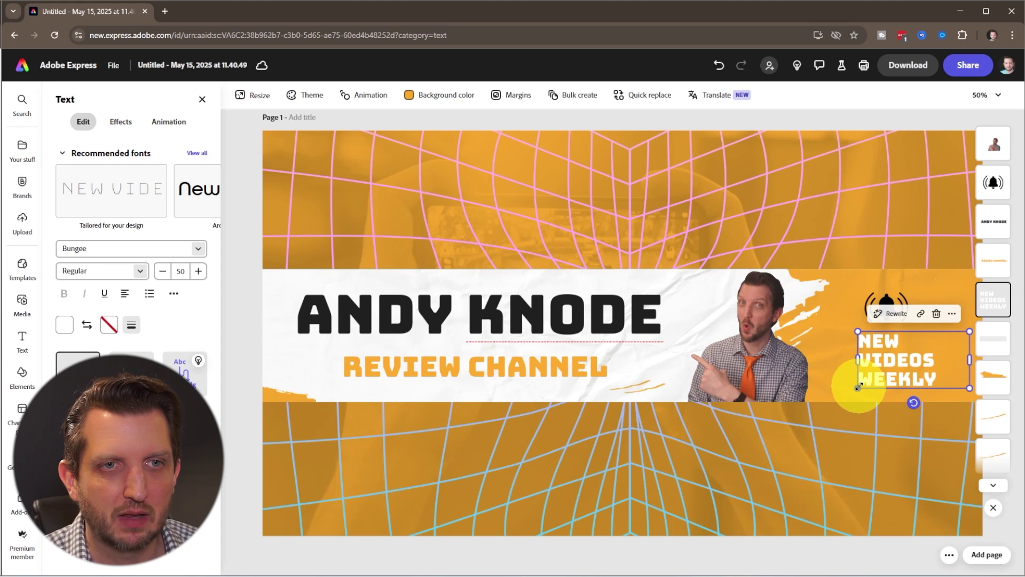
left_click_drag(858, 387, 853, 391)
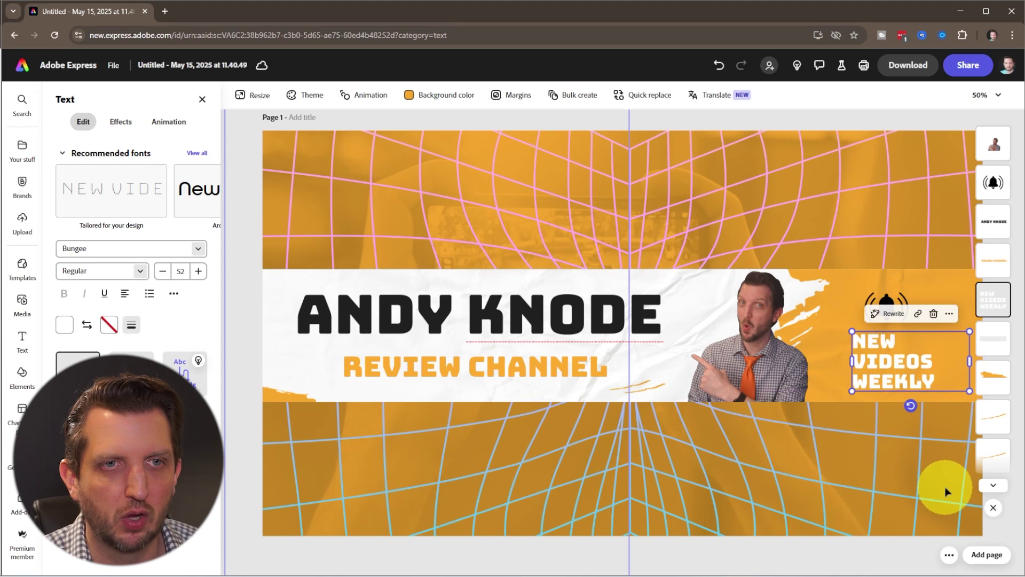
Delete the bell icon above the NEW VIDEOS WEEKLY text
left_click(884, 300)
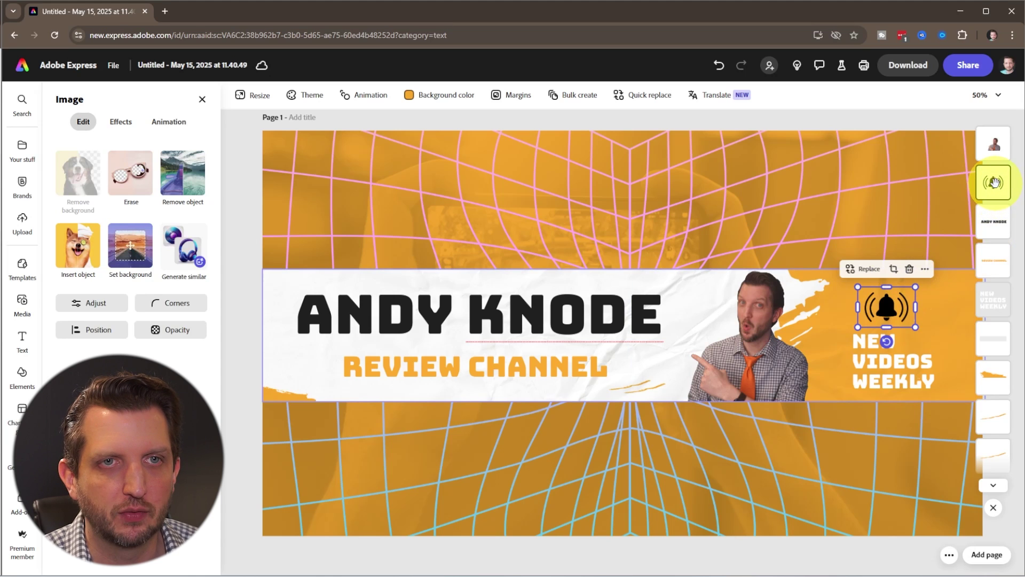
key("Delete")
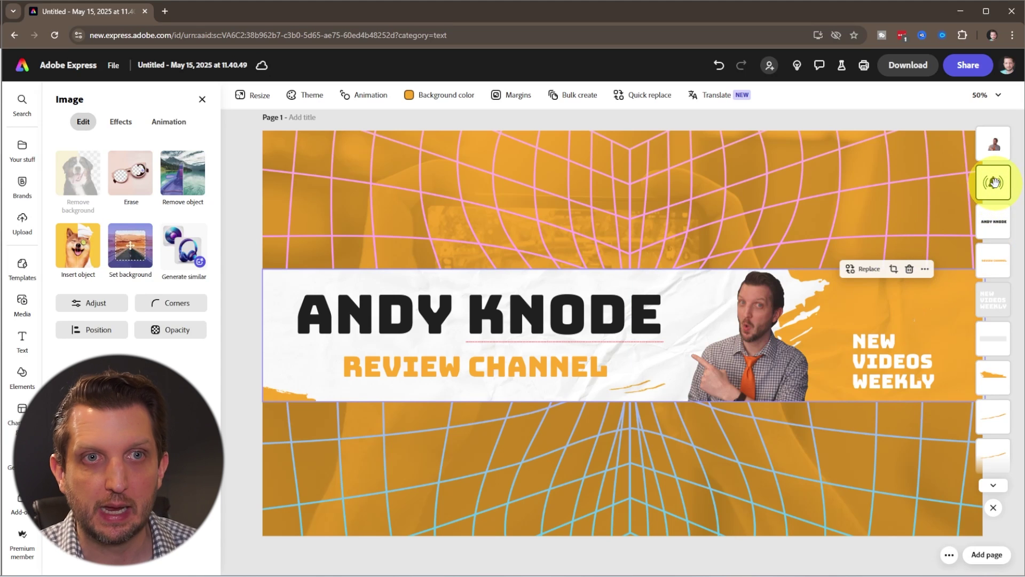
left_click(885, 388)
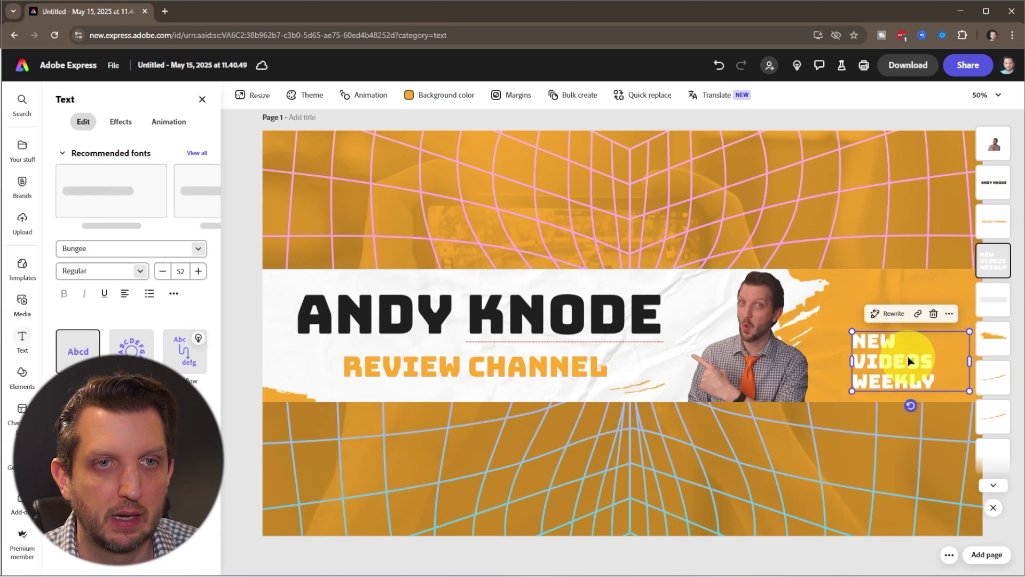
Enlarge NEW VIDEOS WEEKLY to size 65 and move it up to fill the right end
left_click_drag(851, 331, 825, 298)
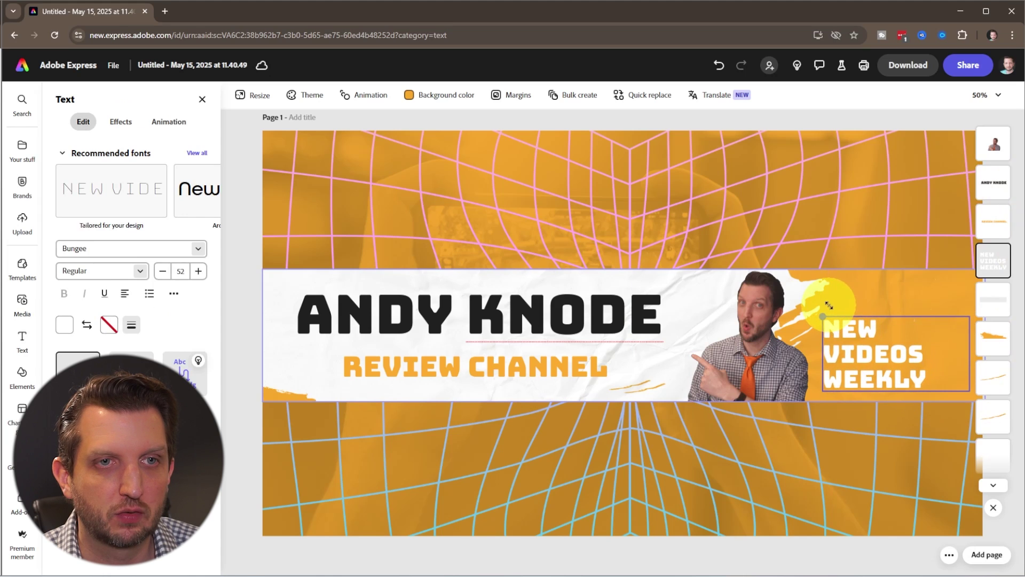
left_click_drag(851, 341, 872, 305)
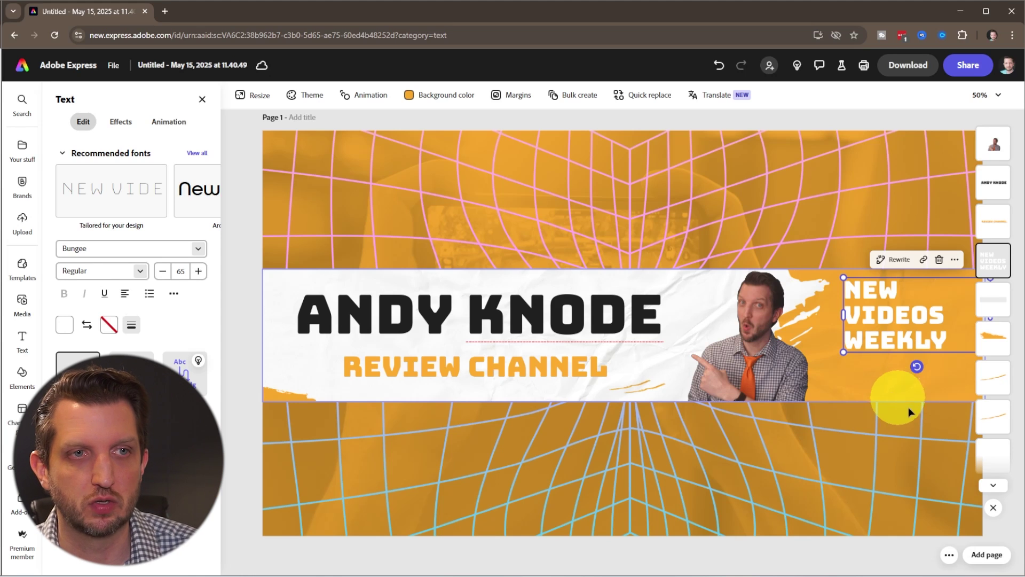
left_click_drag(878, 318, 876, 324)
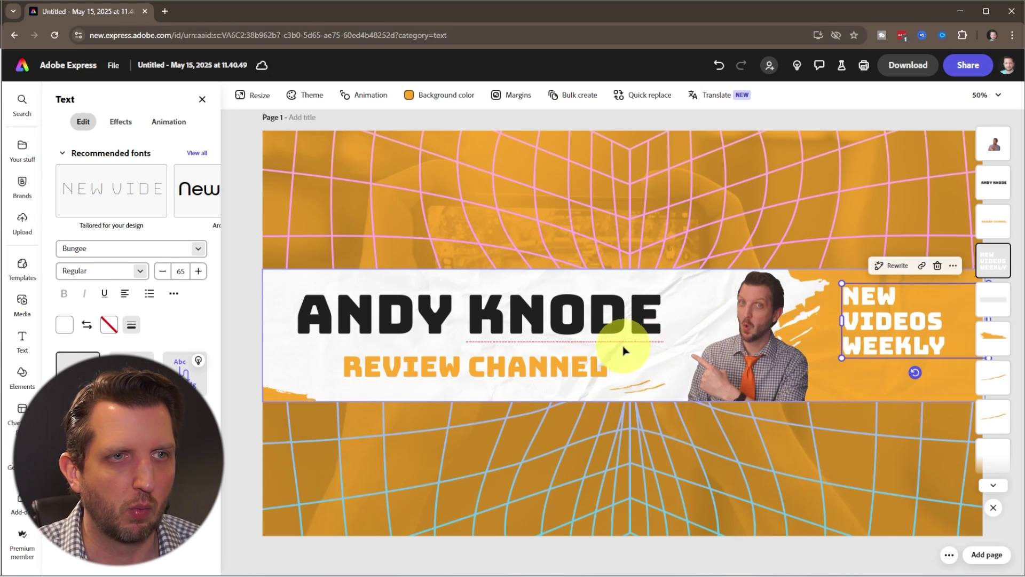
left_click(562, 323)
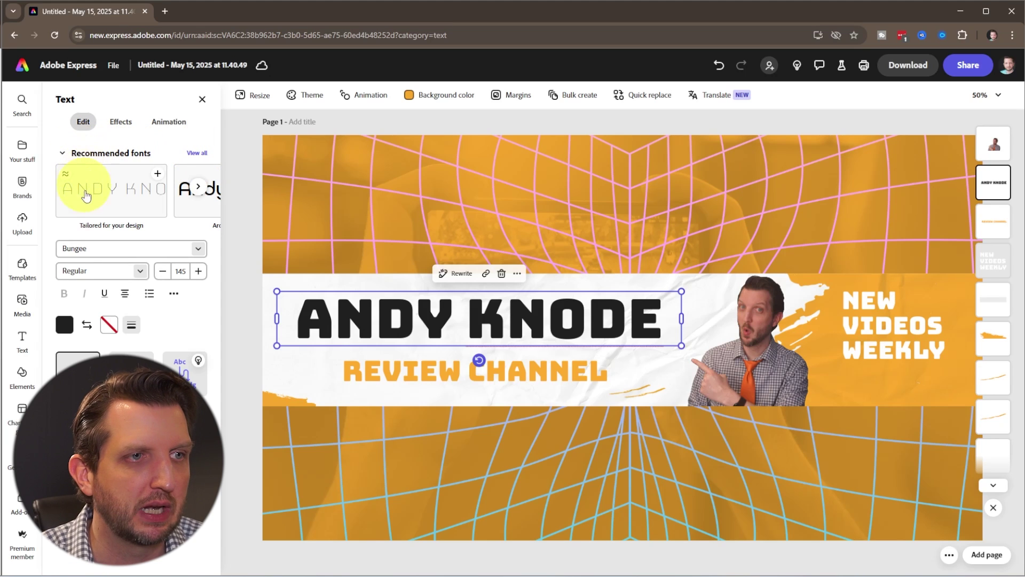
Switch the name heading's font from Bungee to Hotel Black and scale it slightly larger
left_click(199, 154)
scroll(183, 230, "down", 5)
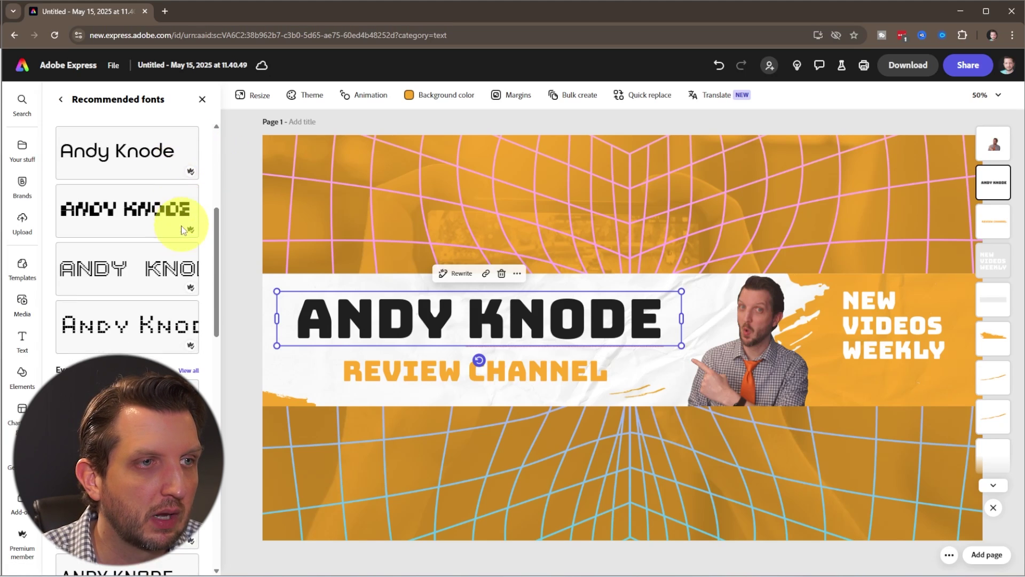
scroll(171, 256, "down", 5)
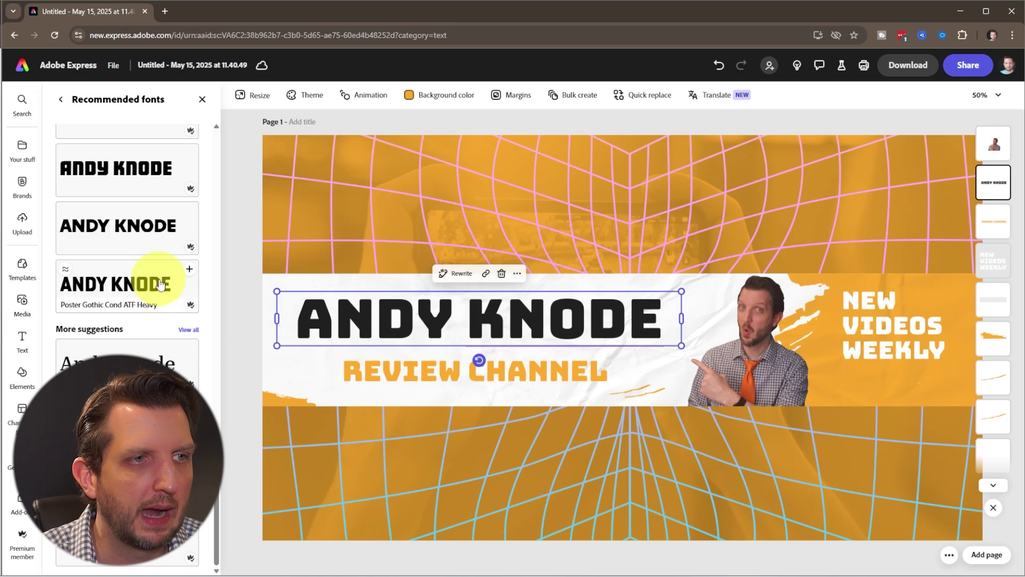
scroll(186, 350, "up", 4)
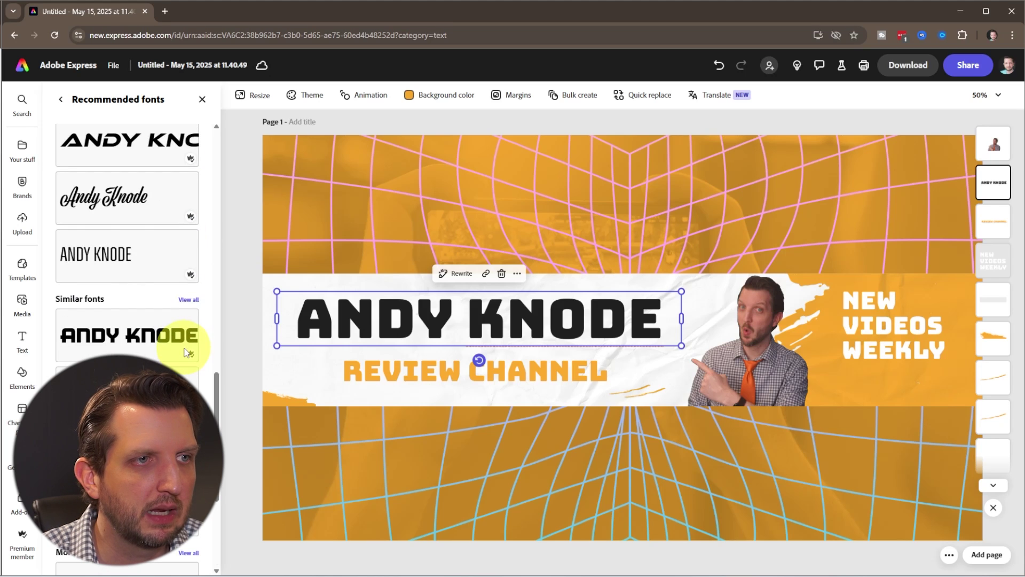
left_click(133, 347)
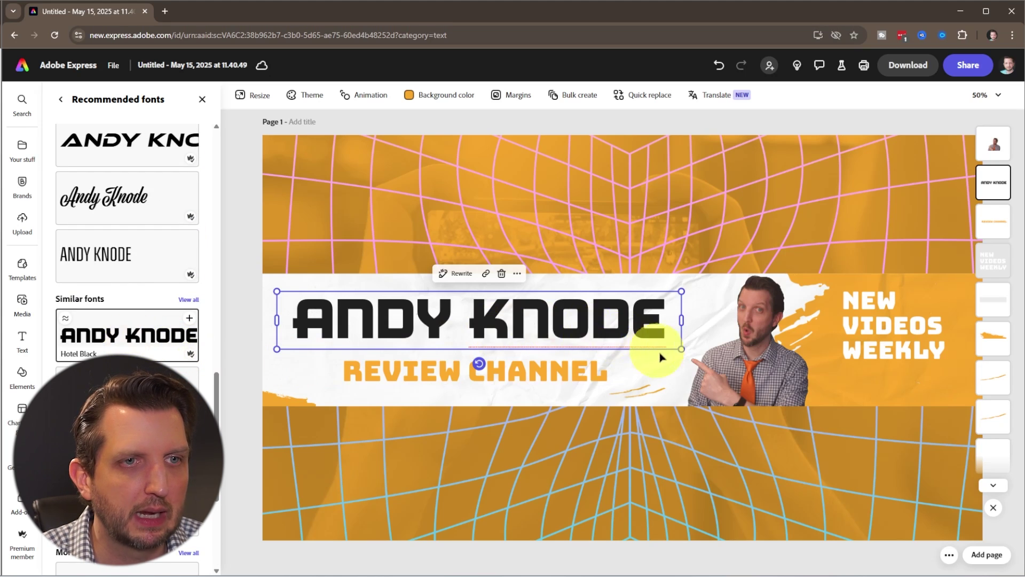
left_click_drag(682, 349, 688, 350)
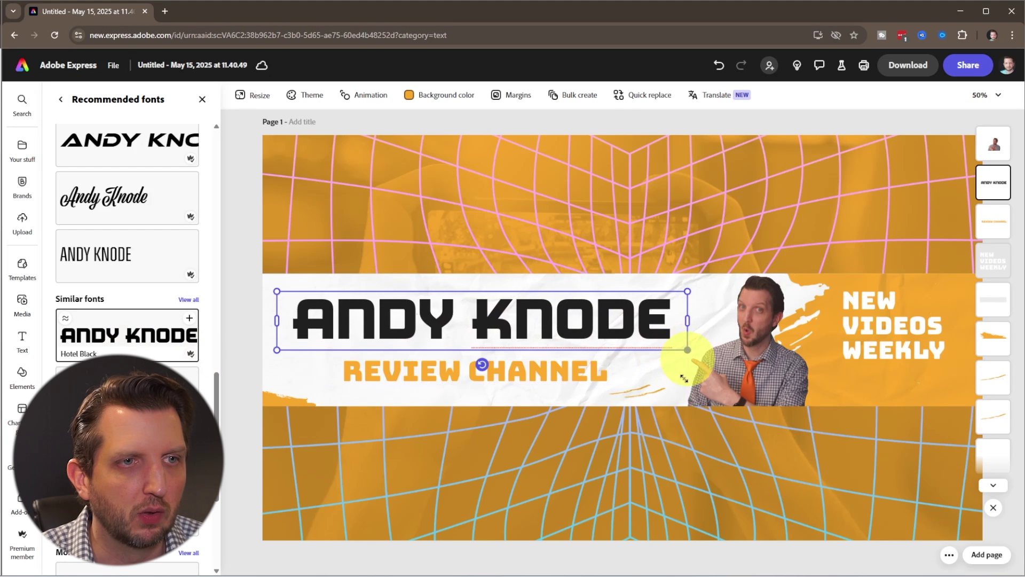
Set REVIEW CHANNEL to All Round Gothic Medium Oblique, size 85, centred under the name
left_click(531, 380)
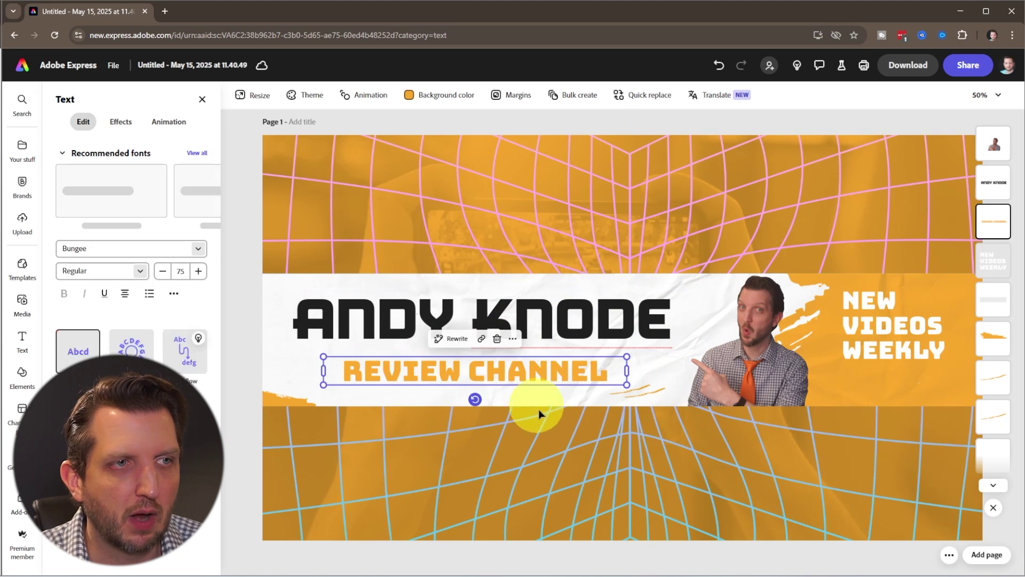
left_click(197, 153)
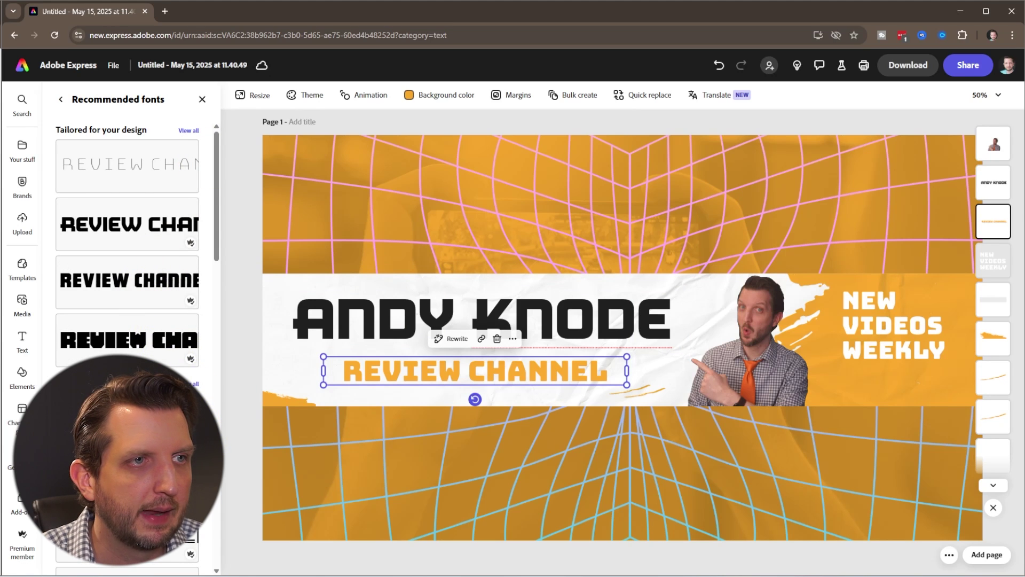
scroll(127, 240, "down", 5)
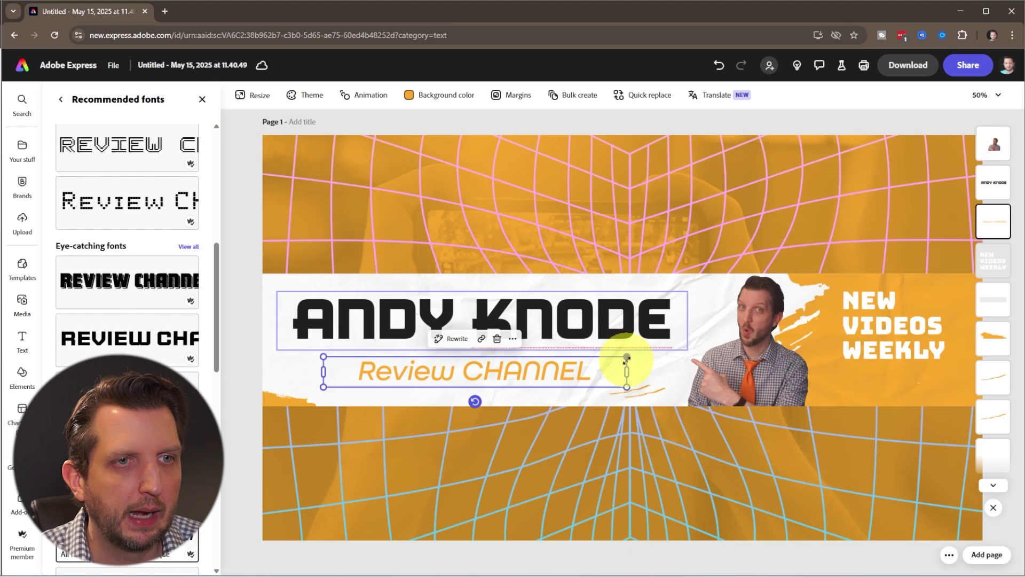
left_click_drag(628, 356, 655, 349)
mouse_move(584, 372)
left_mouse_down()
mouse_move(570, 372)
mouse_move(601, 370)
mouse_move(556, 371)
mouse_move(579, 371)
left_mouse_up()
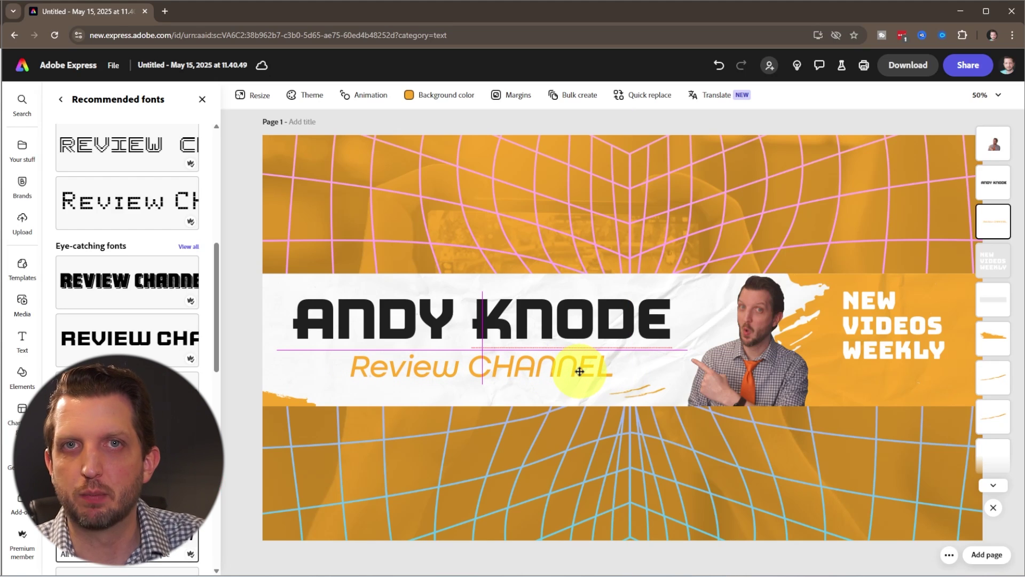
left_click_drag(580, 371, 580, 372)
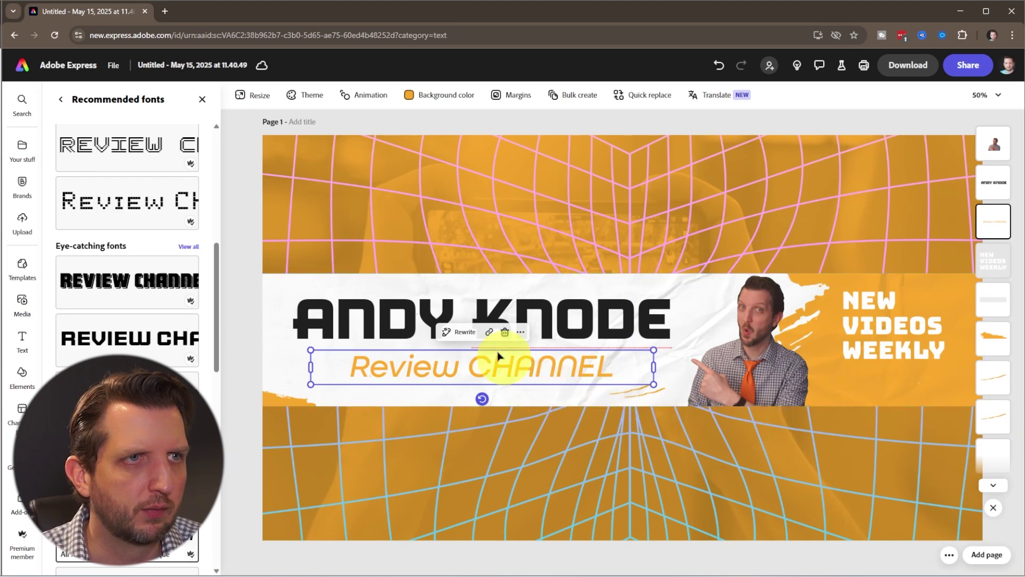
left_click(202, 100)
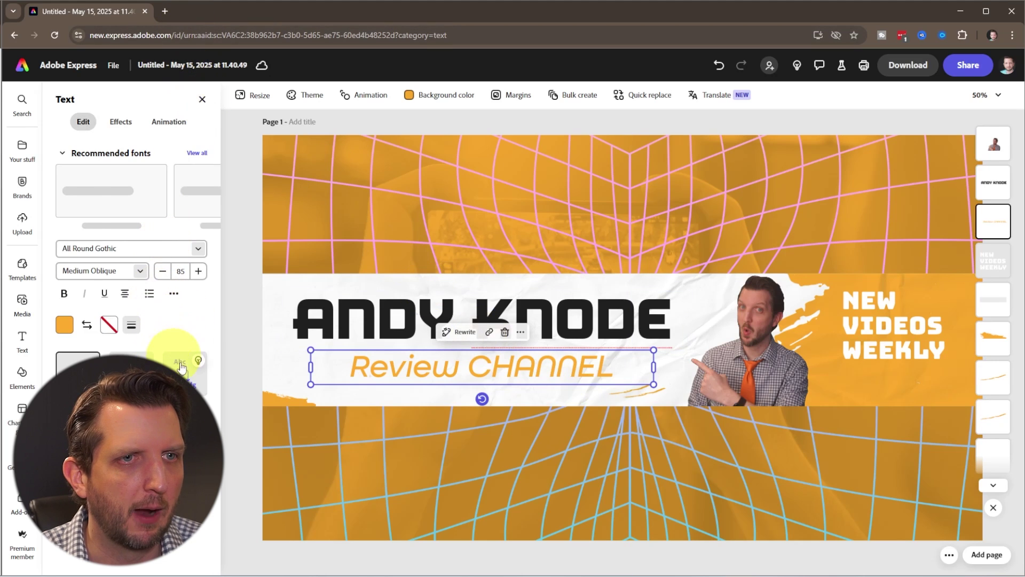
Try several Modern colour palettes, settling on the gold, red and cyan theme
left_click(203, 100)
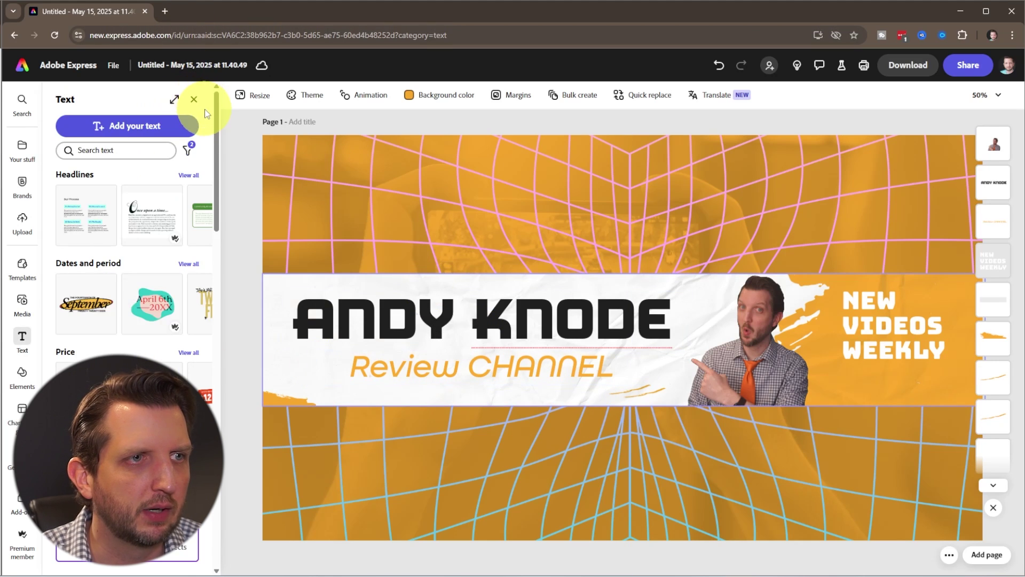
left_click(314, 100)
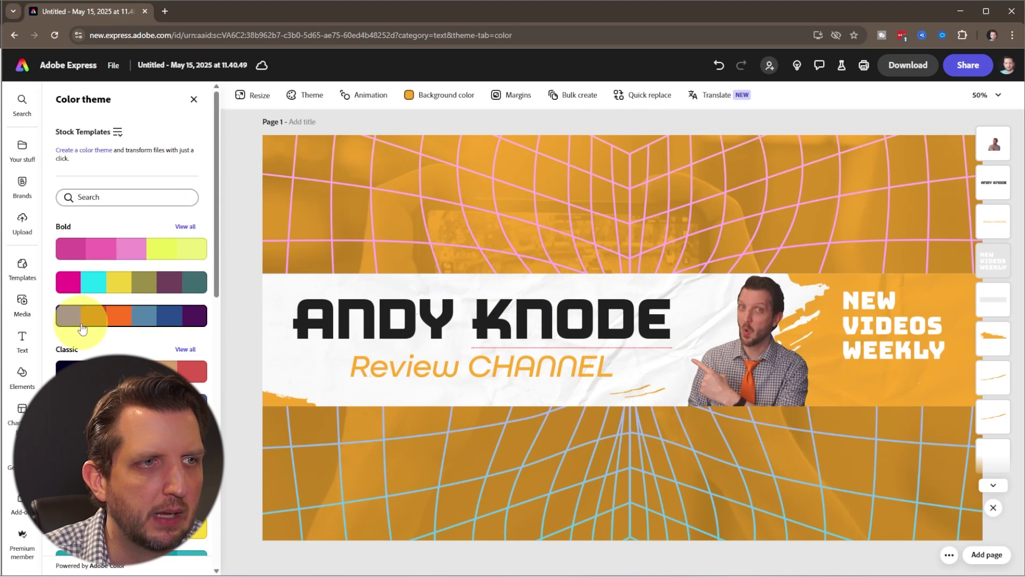
scroll(129, 349, "down", 1)
scroll(128, 350, "up", 1)
scroll(131, 352, "down", 3)
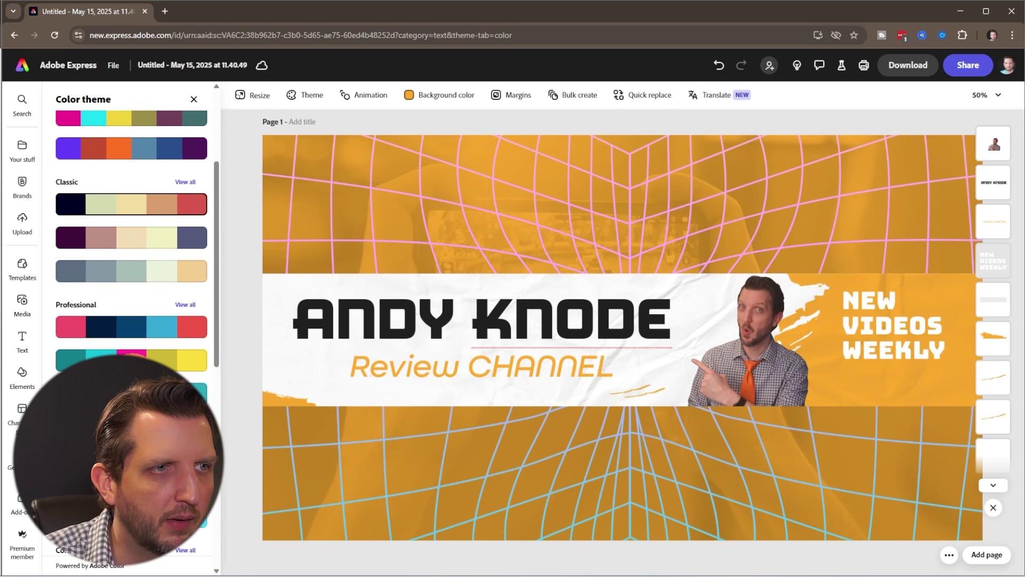
scroll(131, 353, "down", 9)
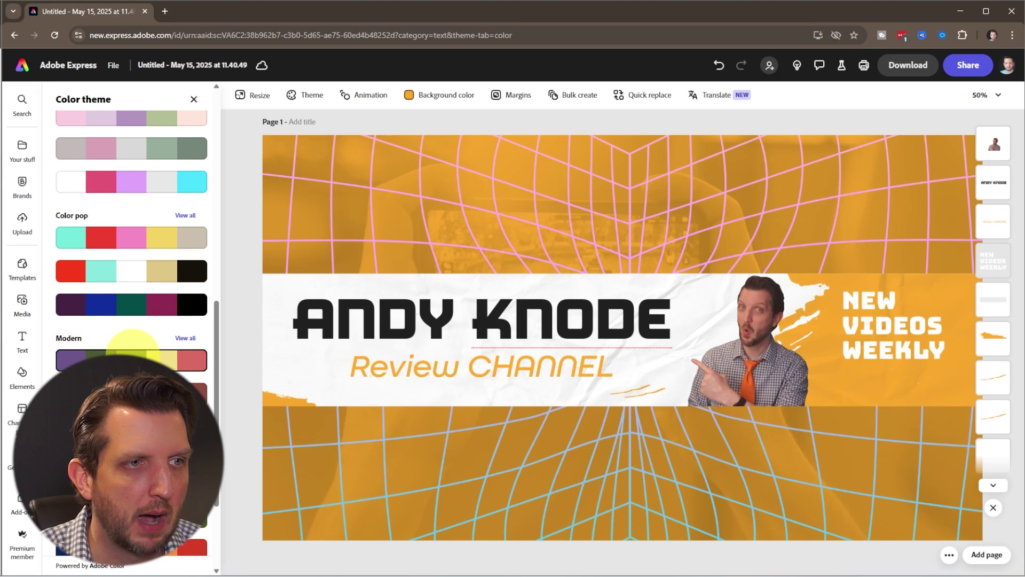
left_click(133, 354)
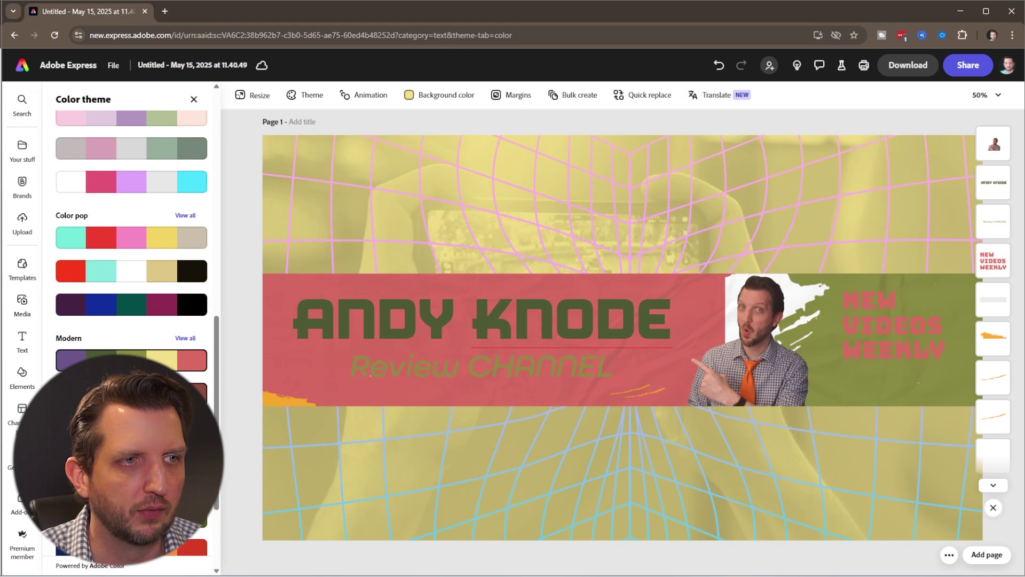
left_click(200, 393)
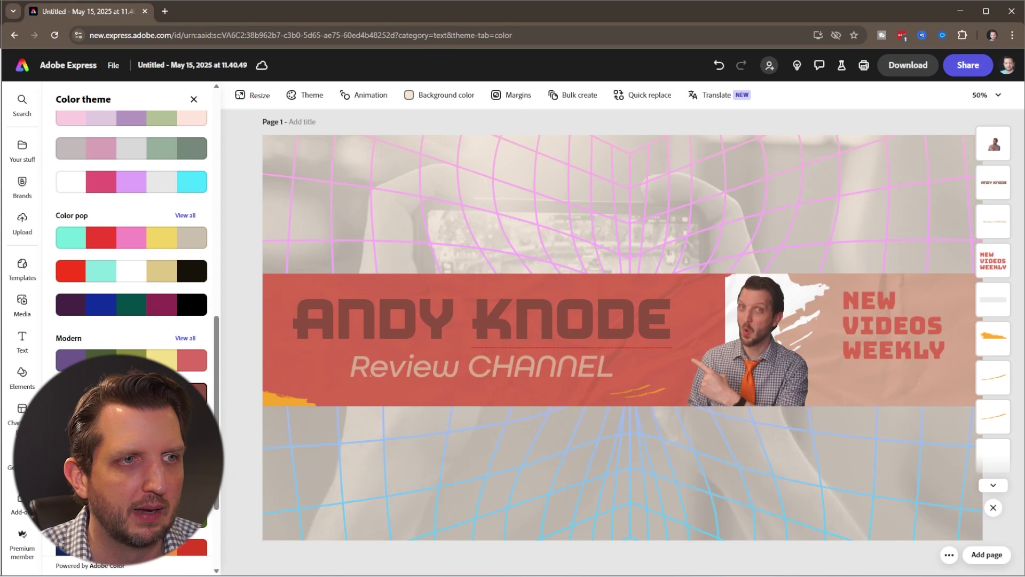
left_click(131, 426)
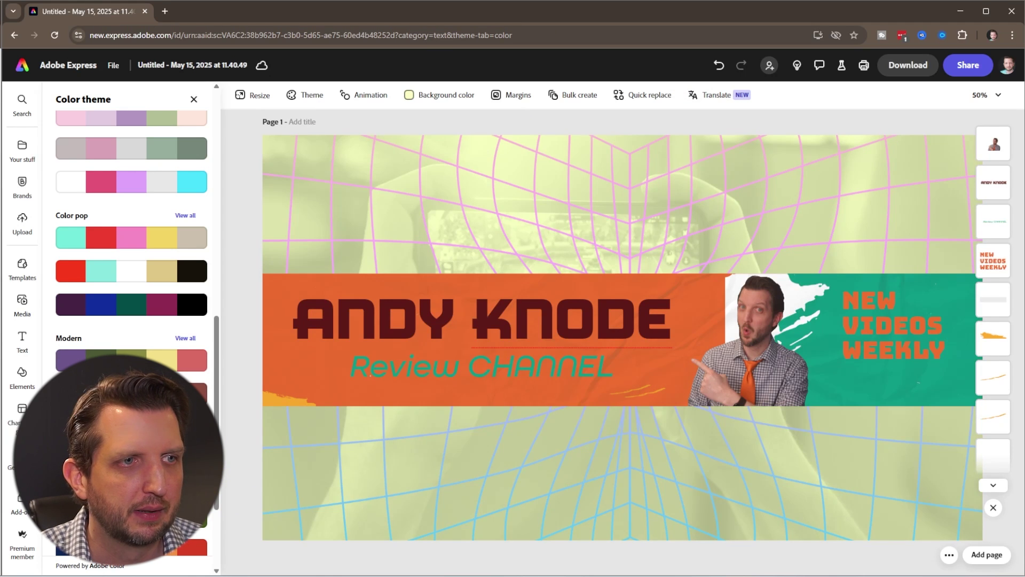
left_click(131, 459)
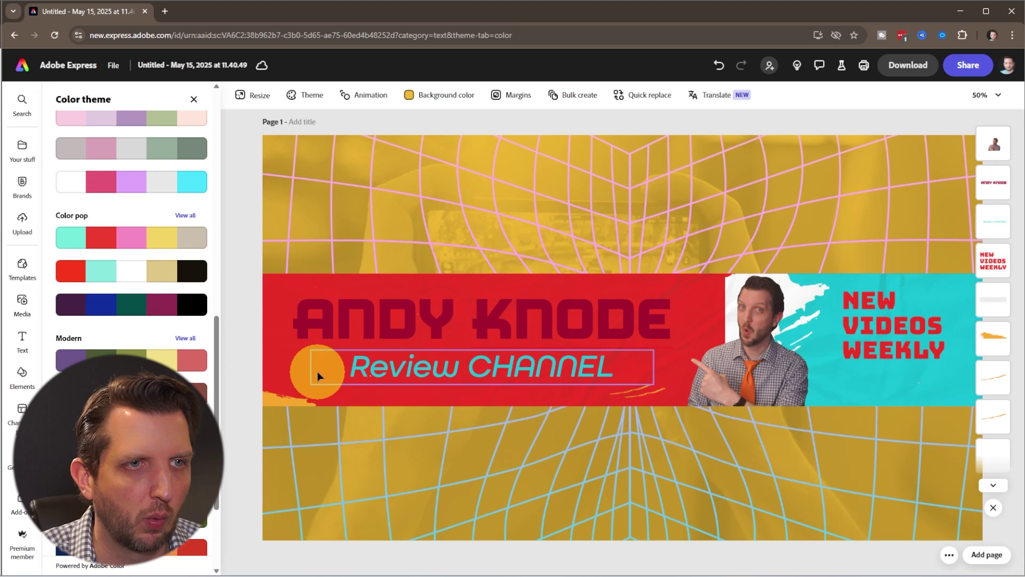
Change the ANDY KNODE title's fill colour from dark red to white
left_click(484, 319)
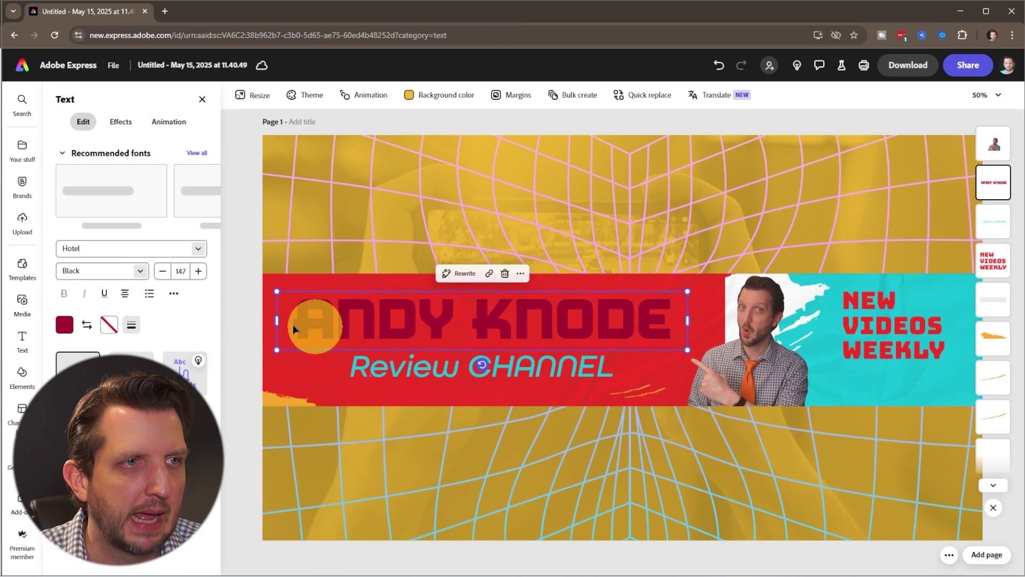
left_click(65, 325)
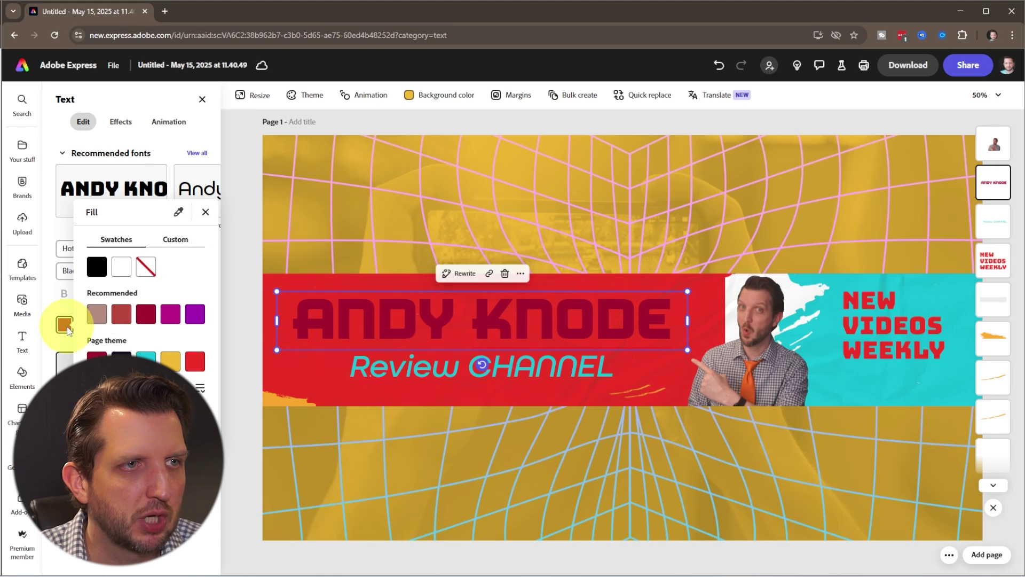
left_click(119, 268)
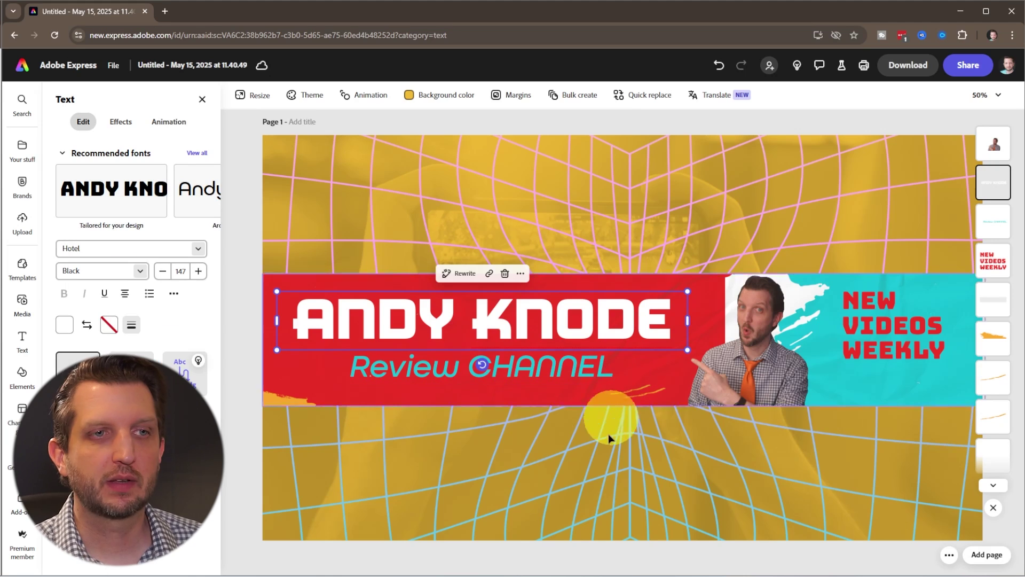
Drag an element near the lower right of the banner into place
left_click_drag(608, 436, 606, 457)
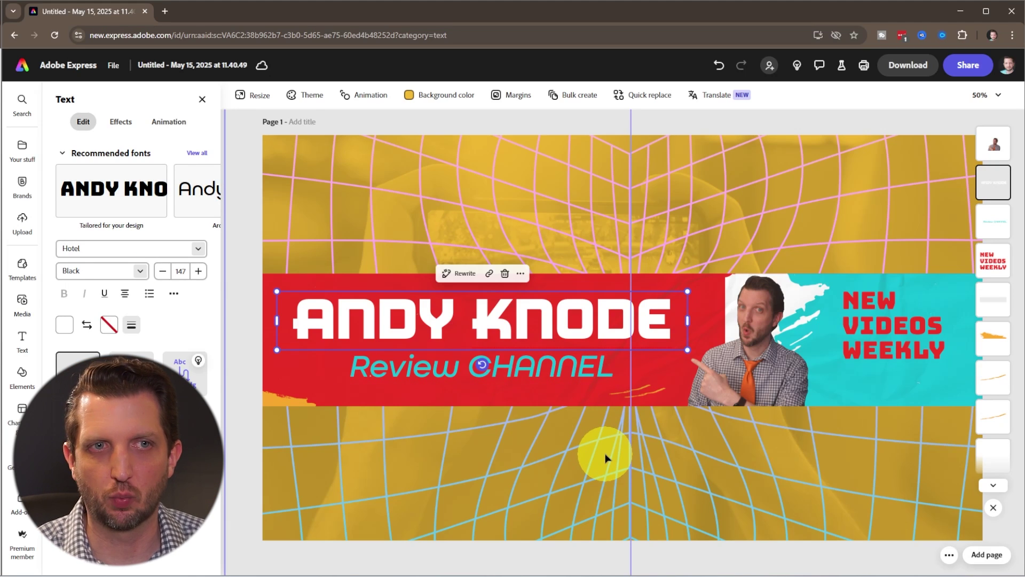
left_click_drag(606, 458, 582, 460)
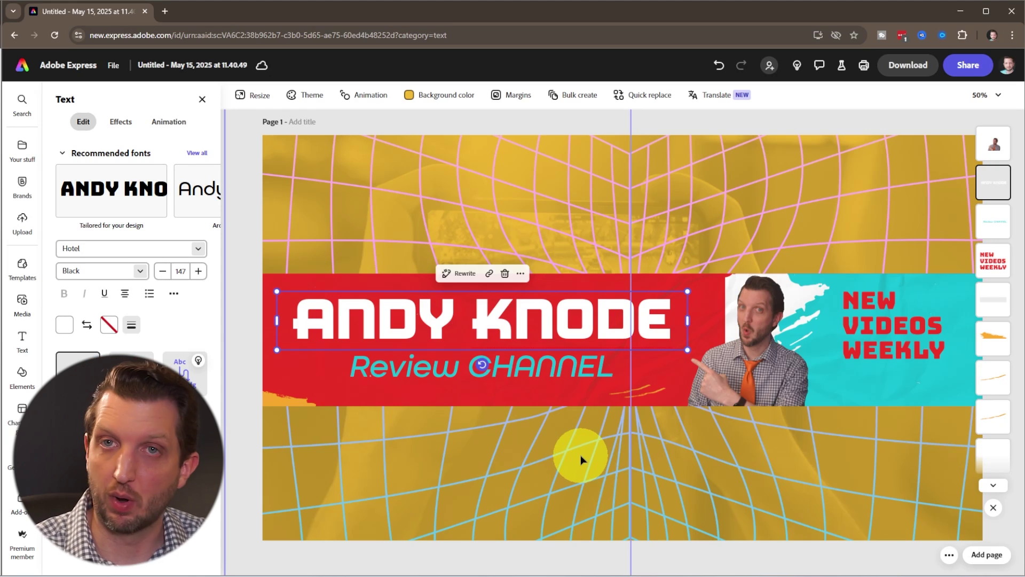
left_click_drag(581, 456, 578, 459)
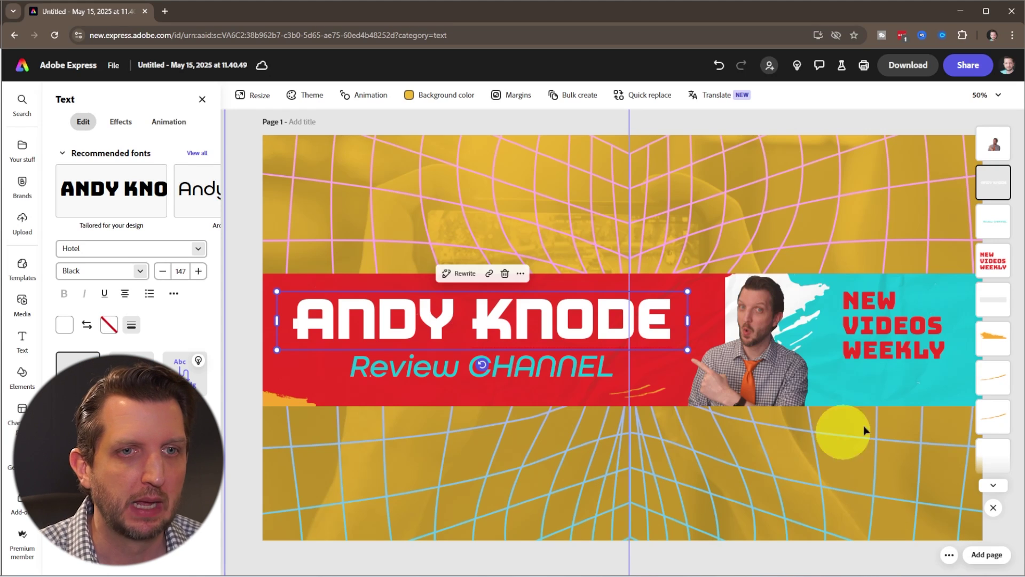
Select the Background layer, try red and crimson, then set the page background to mauve
scroll(998, 320, "down", 5)
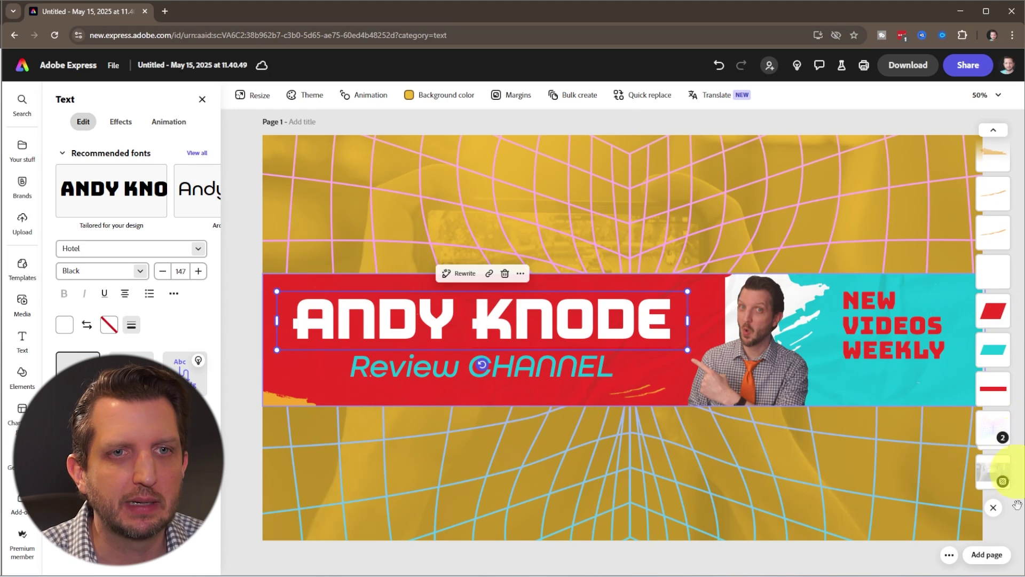
left_click(994, 473)
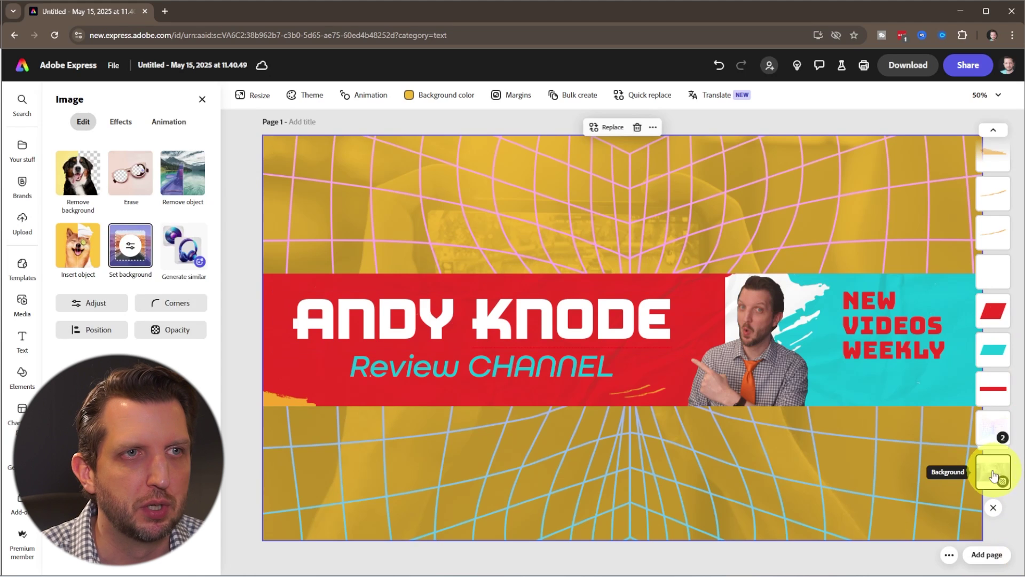
left_click_drag(499, 502, 652, 223)
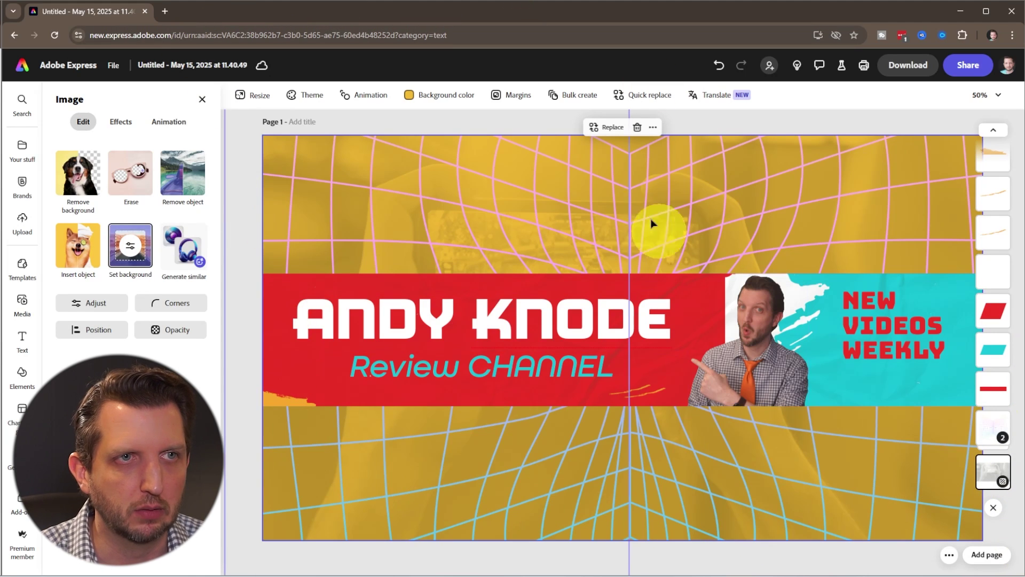
left_click(432, 96)
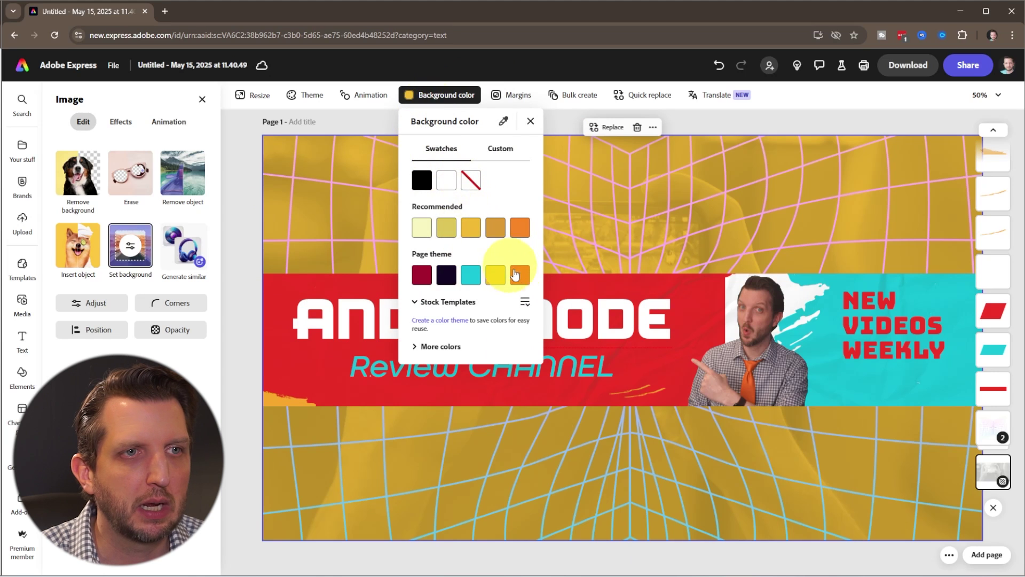
left_click(516, 275)
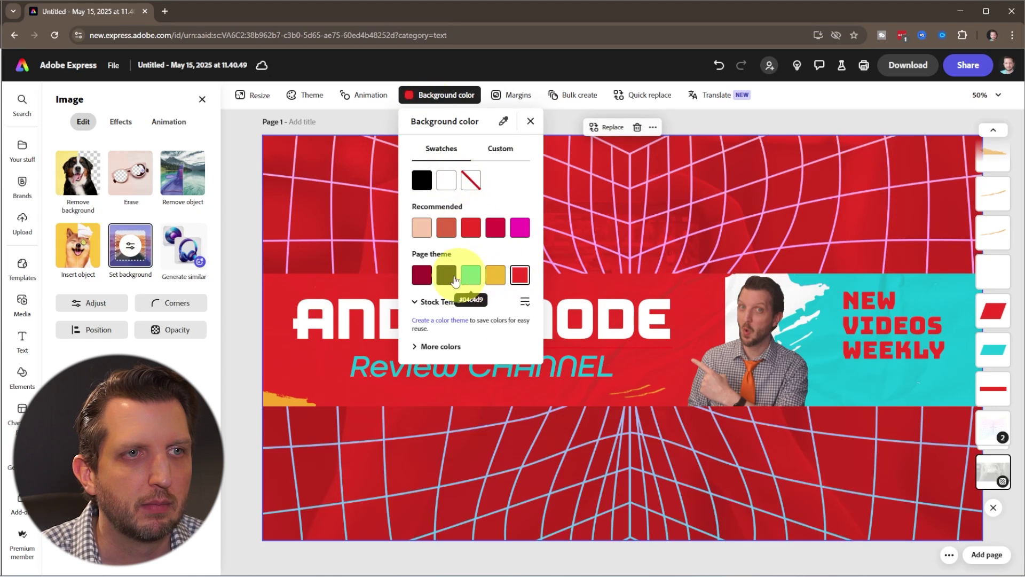
left_click(423, 278)
left_click(422, 228)
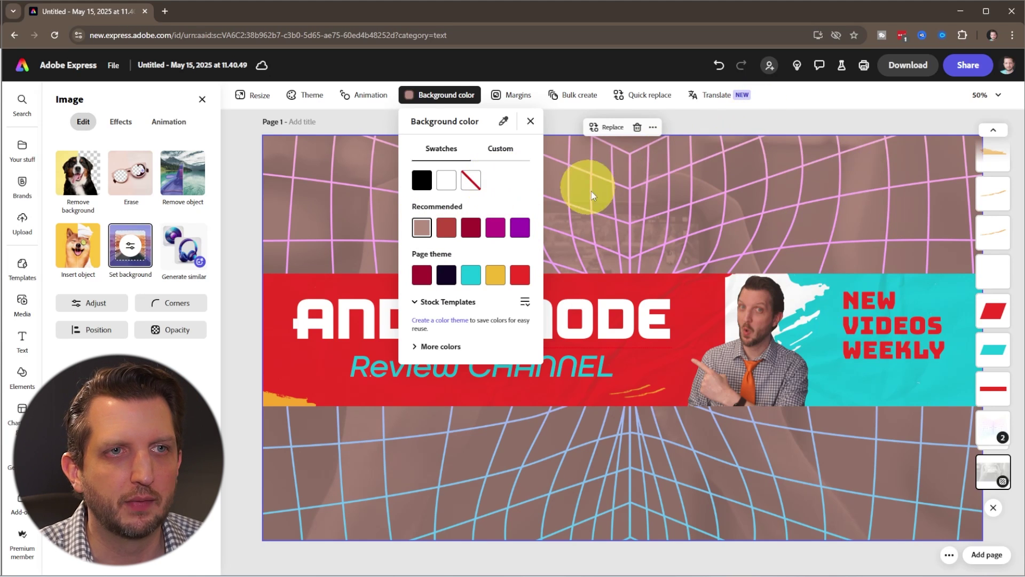
left_click(854, 213)
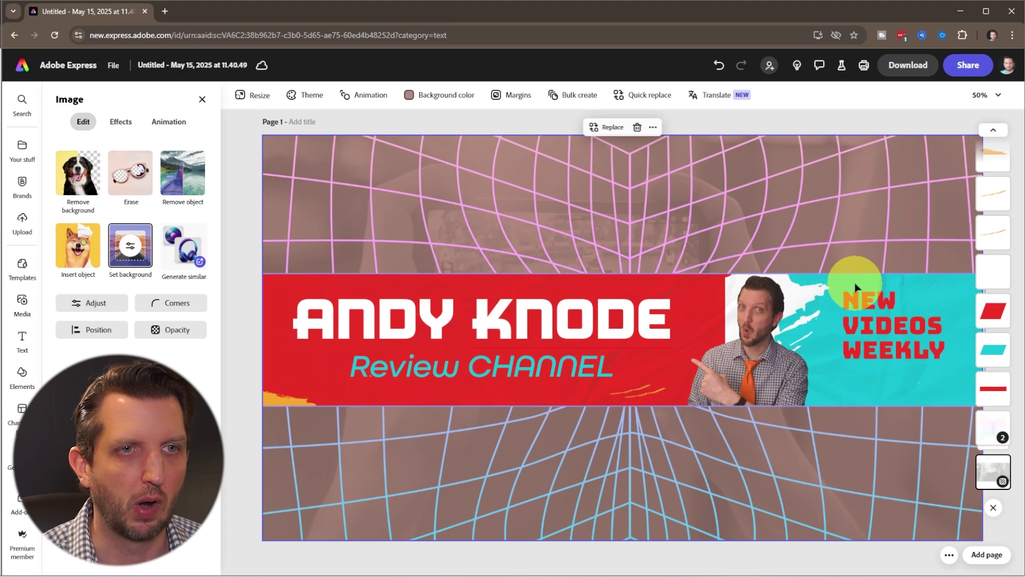
left_click(754, 377)
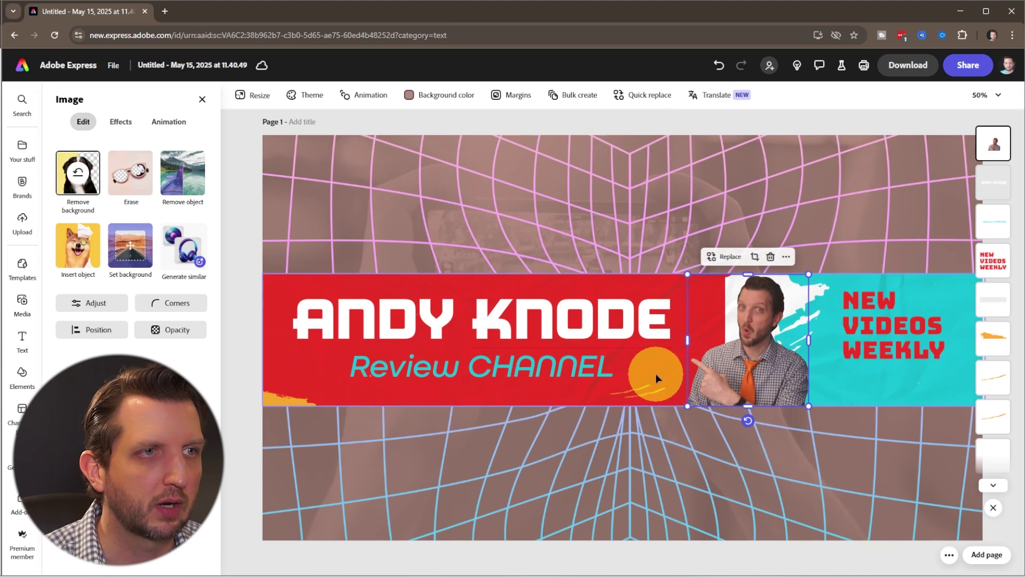
Adjust the photo to Contrast 39, Brightness 14, Highlights -16 and Saturation 16
left_click(97, 309)
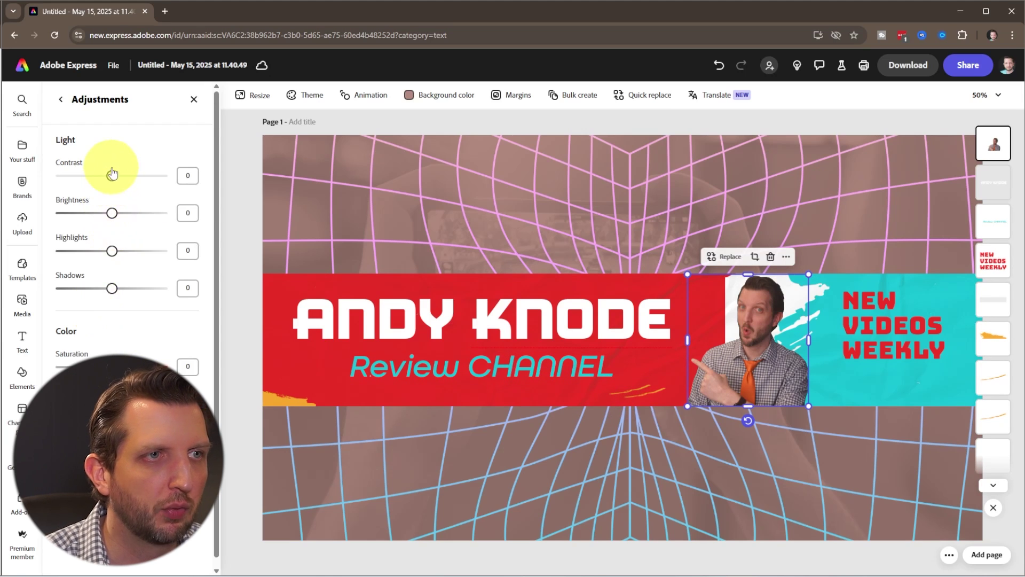
left_click_drag(116, 175, 134, 175)
left_click_drag(112, 213, 119, 213)
left_click_drag(112, 251, 112, 288)
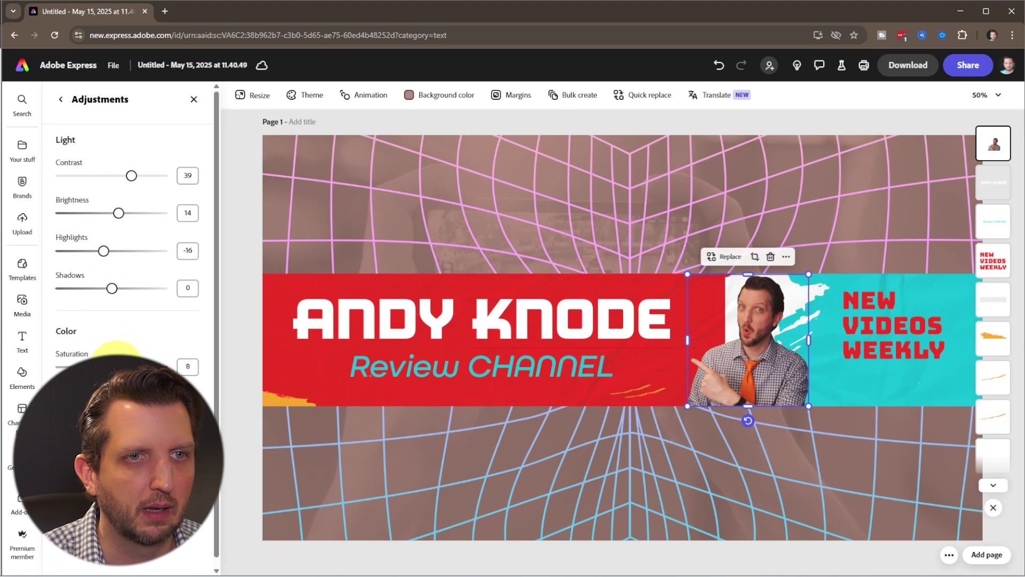
left_click_drag(117, 366, 120, 366)
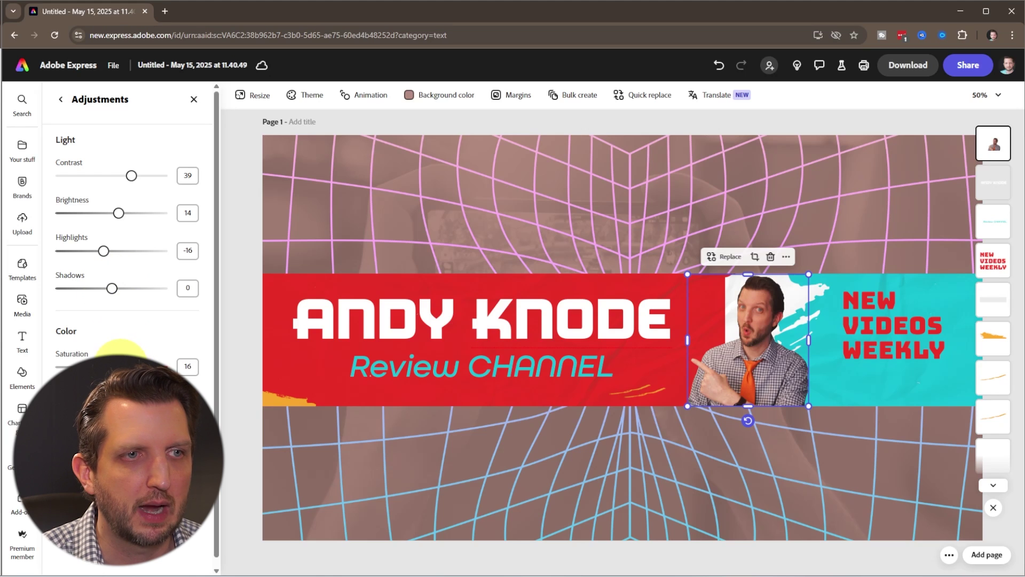
left_click(723, 310)
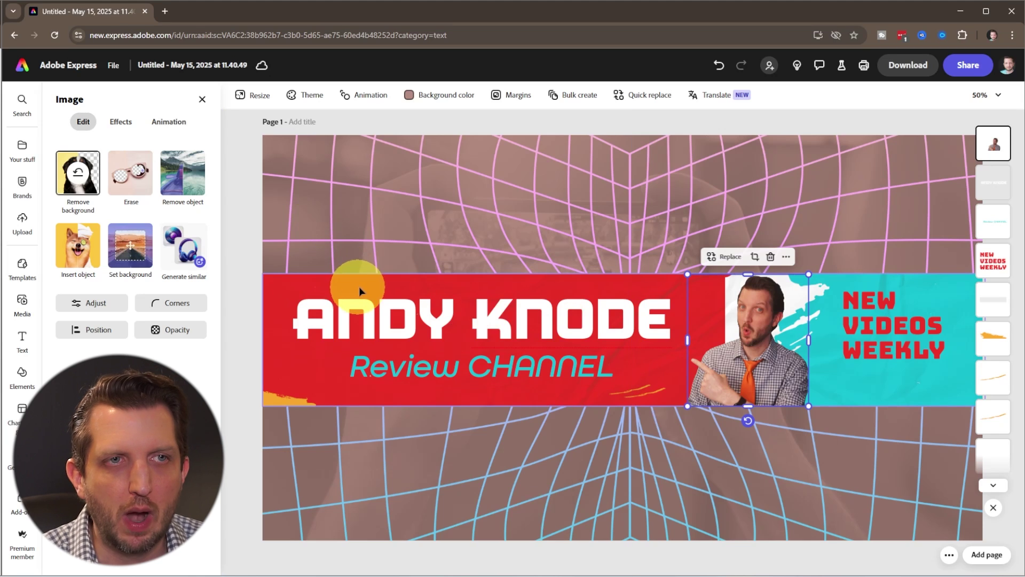
Replace the document title with 'AndyBanner_v2'
left_click(214, 65)
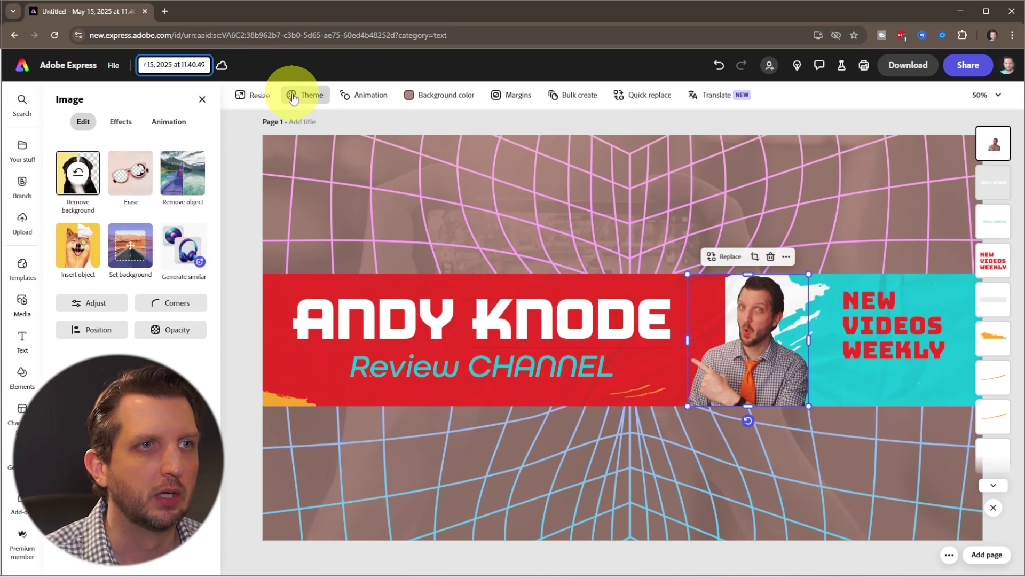
key("ctrl+a")
type("Andy")
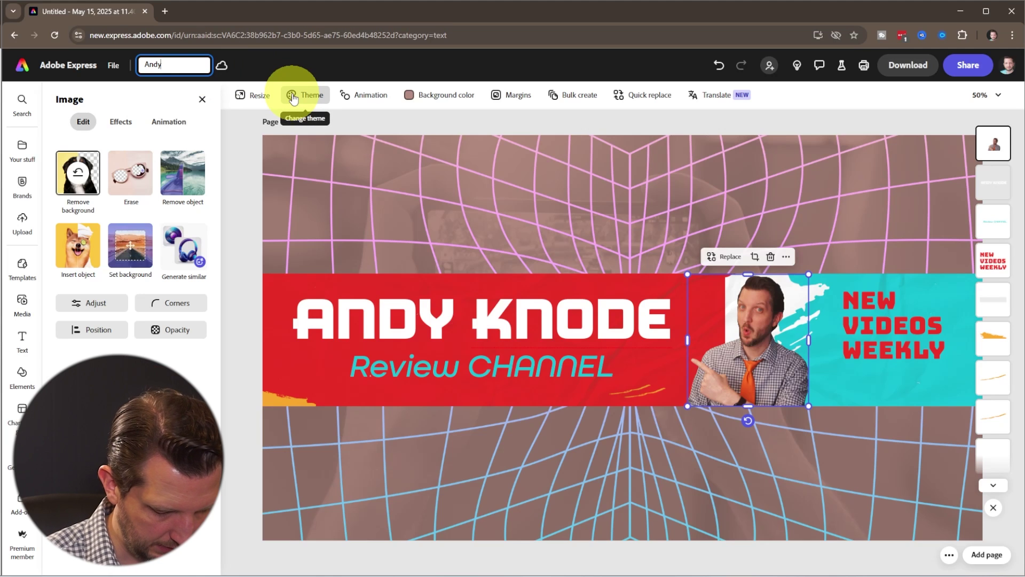
type("Banner_v2")
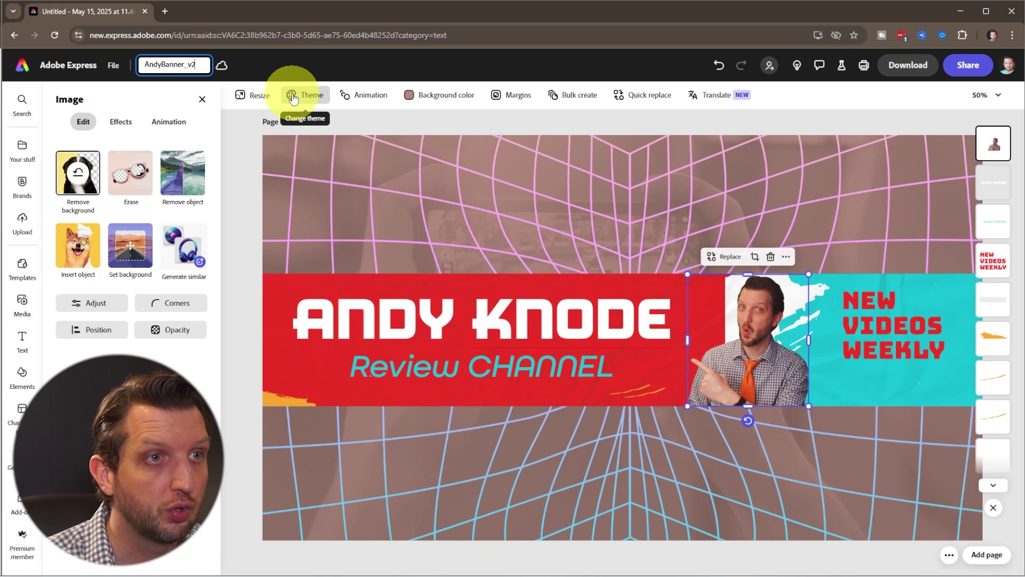
left_click(270, 62)
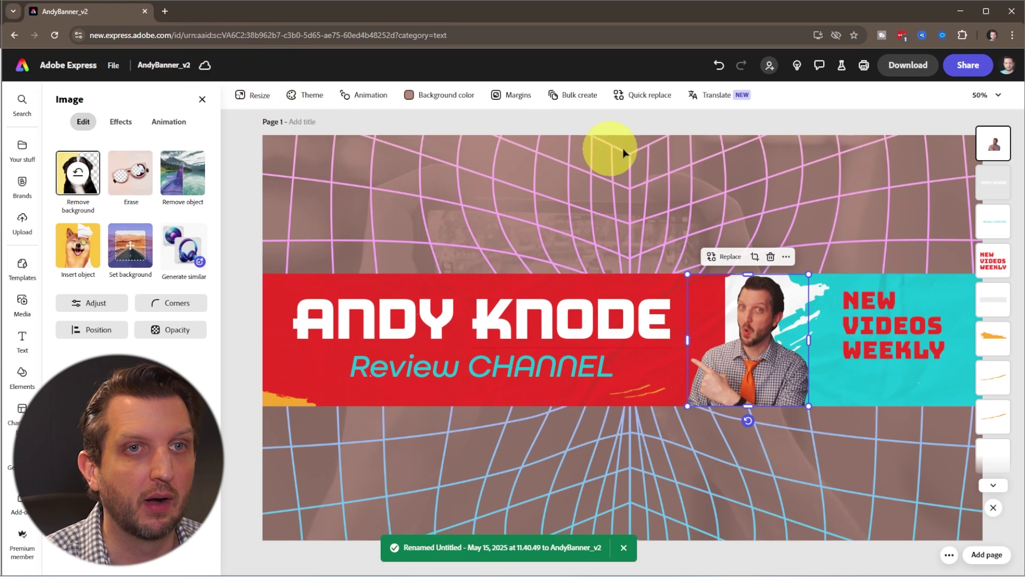
Download the banner with PNG (Best for images) as the file format
left_click(916, 66)
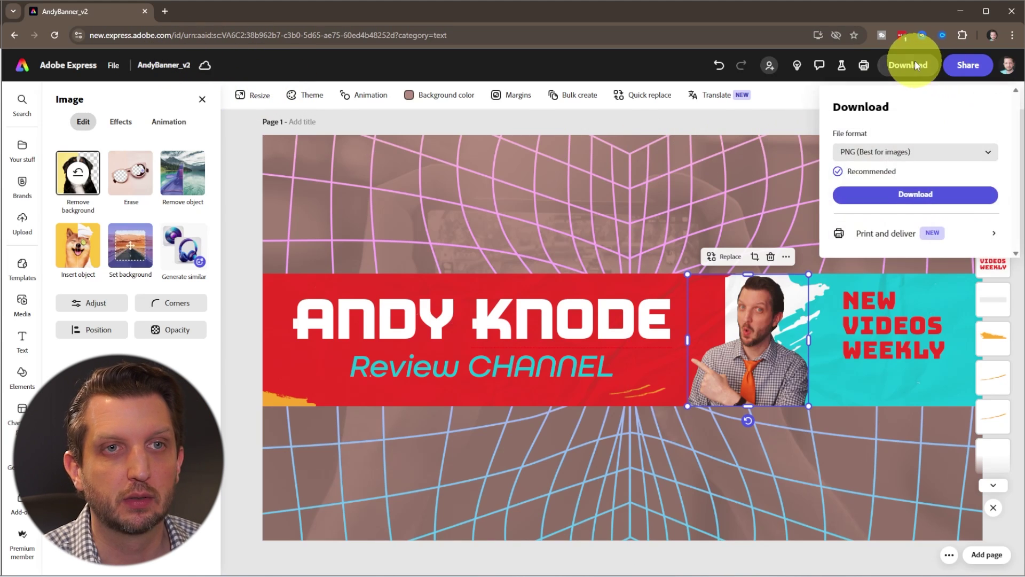
left_click(853, 159)
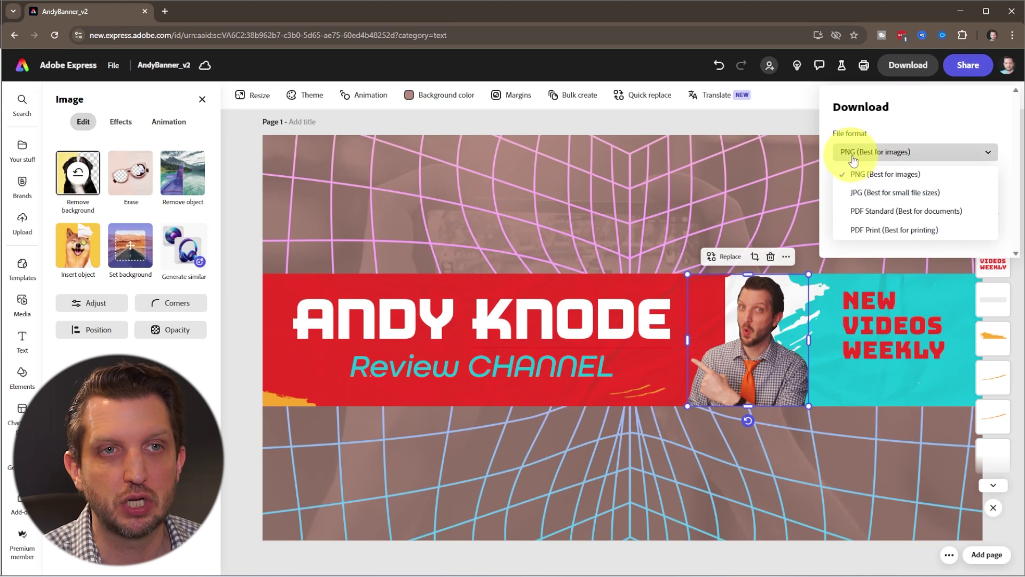
left_click(908, 152)
left_click(923, 188)
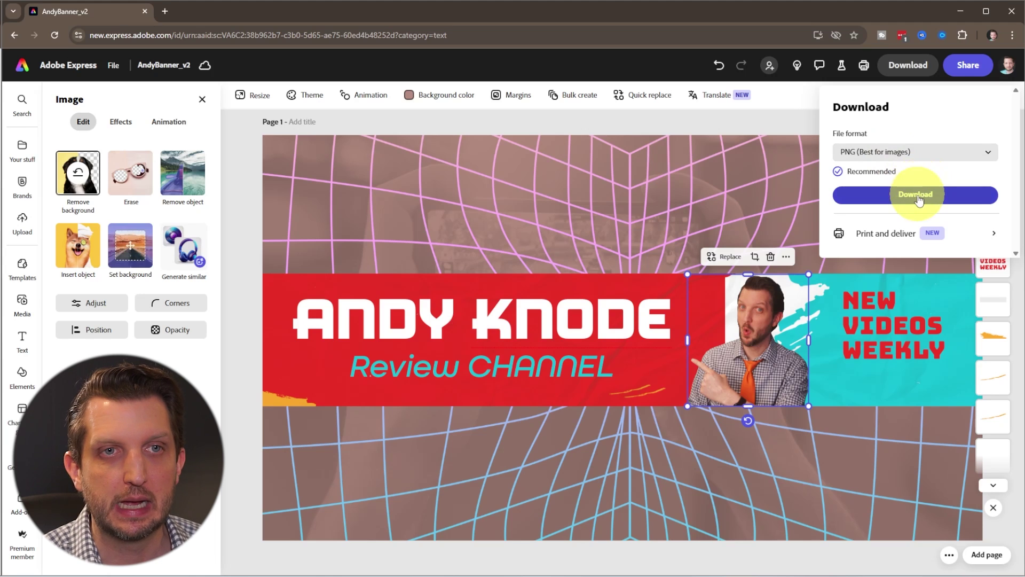